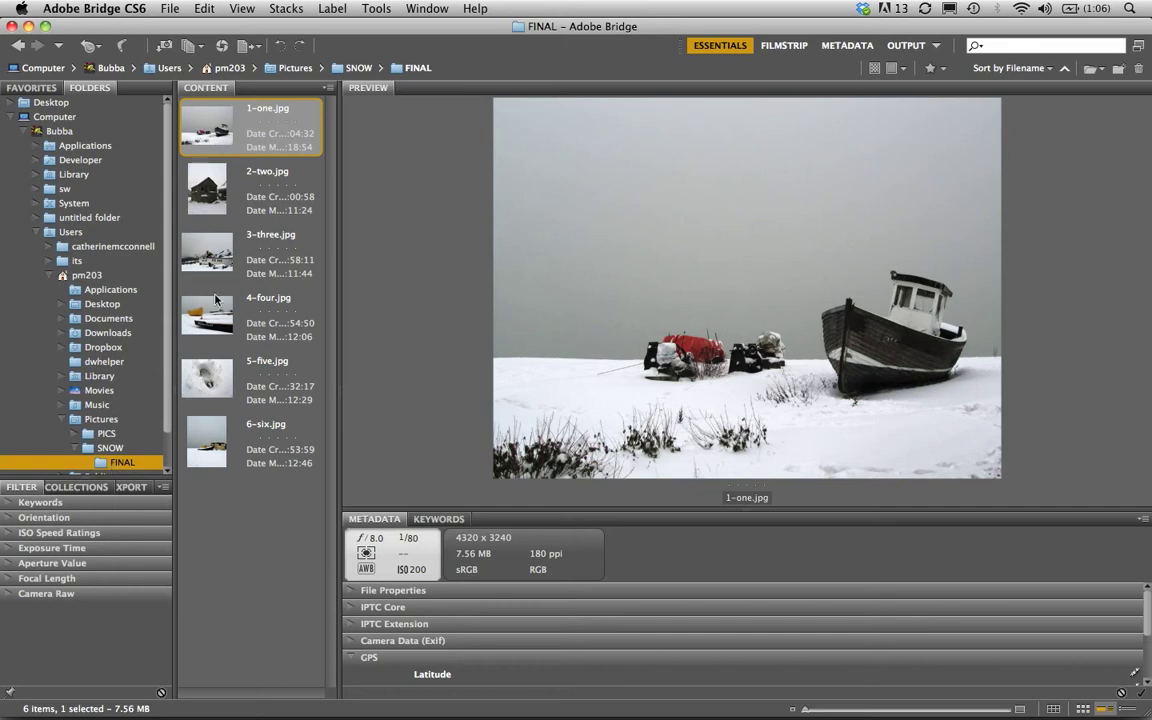
Preview the photos 2-two.jpg through 6-six.jpg in the FINAL folder one after another
{"action": "left_click", "coordinate": [211, 198]}
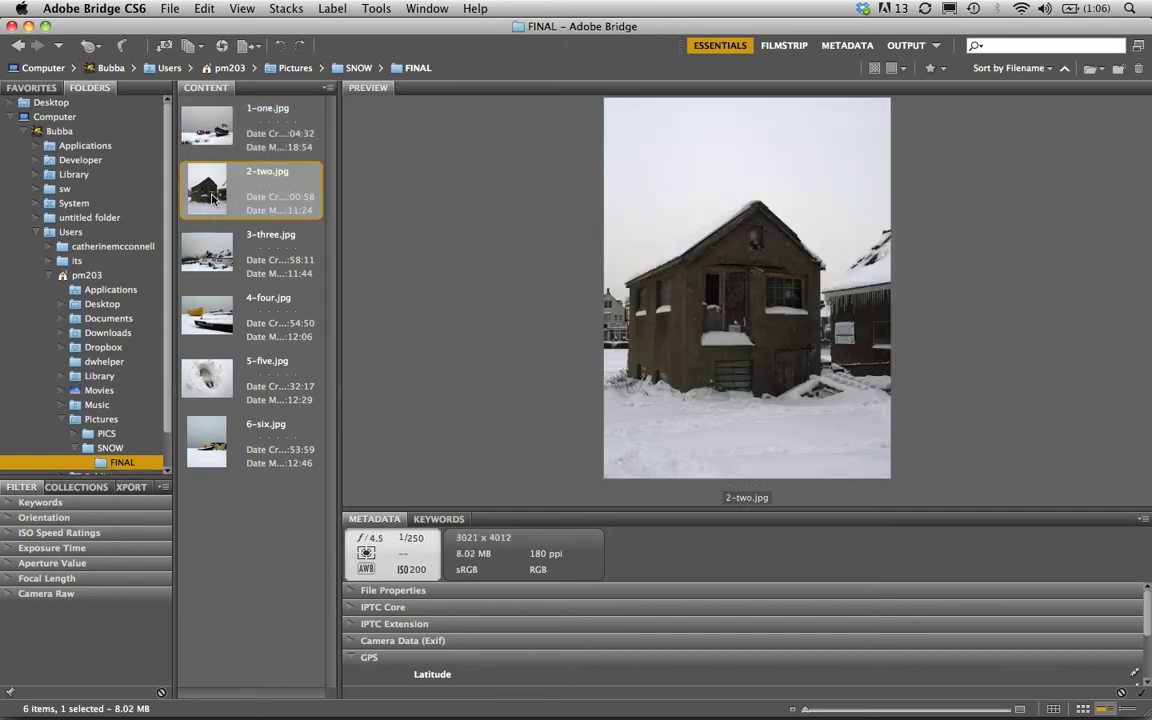
{"action": "key", "text": "Down"}
{"action": "key", "text": "Down"}
{"action": "key", "text": "Down"}
{"action": "key", "text": "Down"}
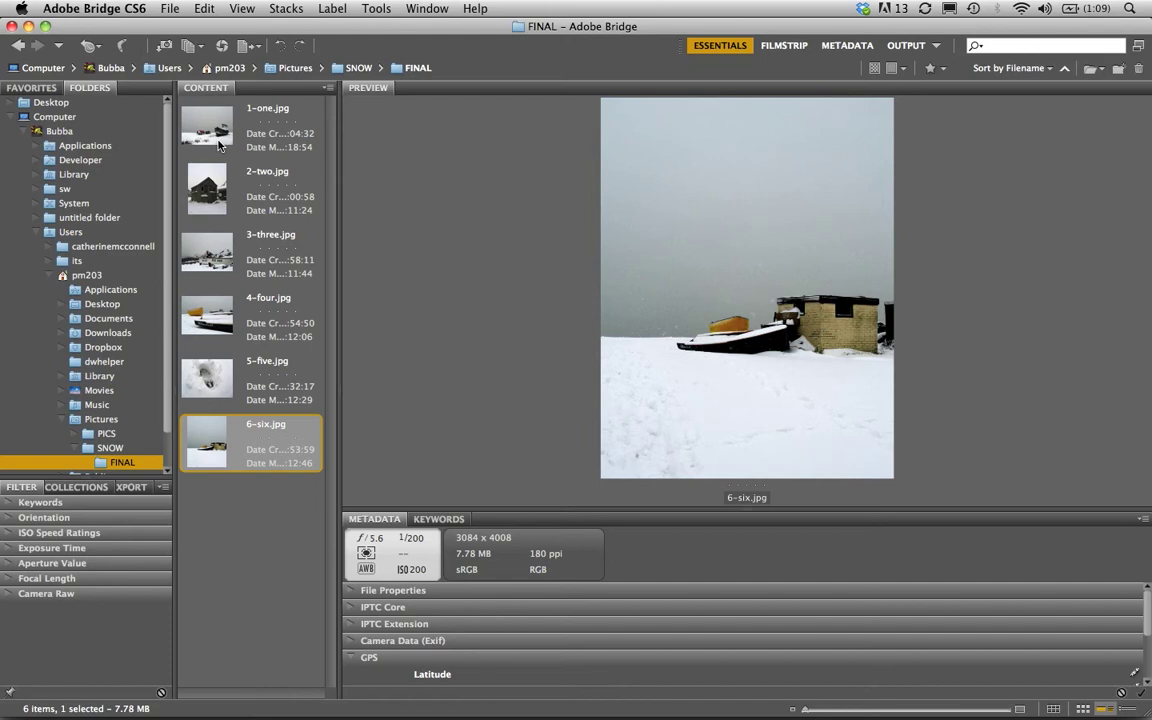
Select all six photos from 1-one.jpg to 6-six.jpg and switch to the Output workspace
{"action": "left_click", "coordinate": [219, 146]}
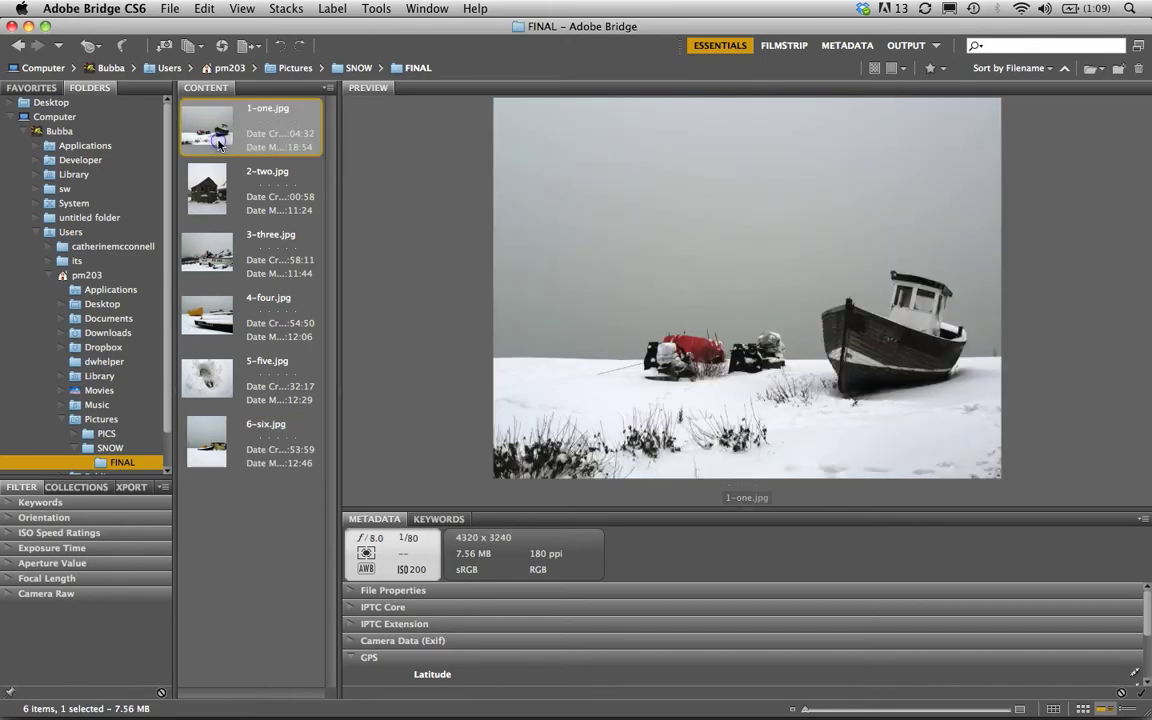
{"action": "left_click", "coordinate": [219, 446], "text": "shift"}
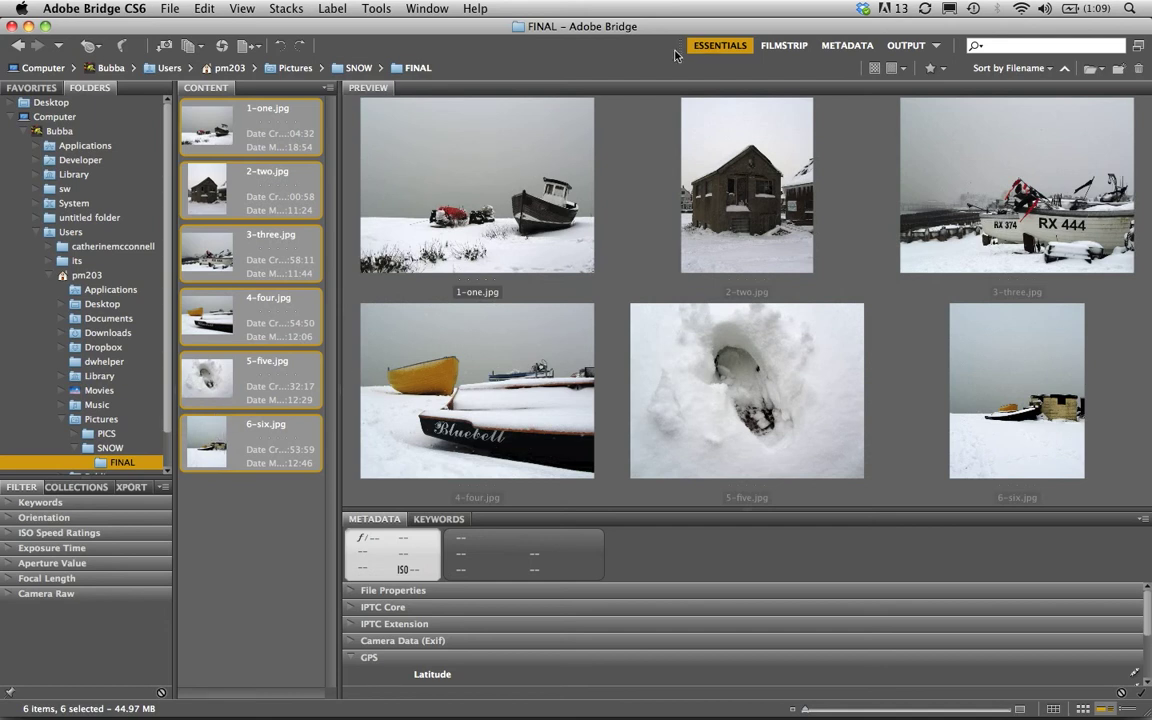
{"action": "left_click", "coordinate": [712, 48]}
{"action": "left_click", "coordinate": [906, 47]}
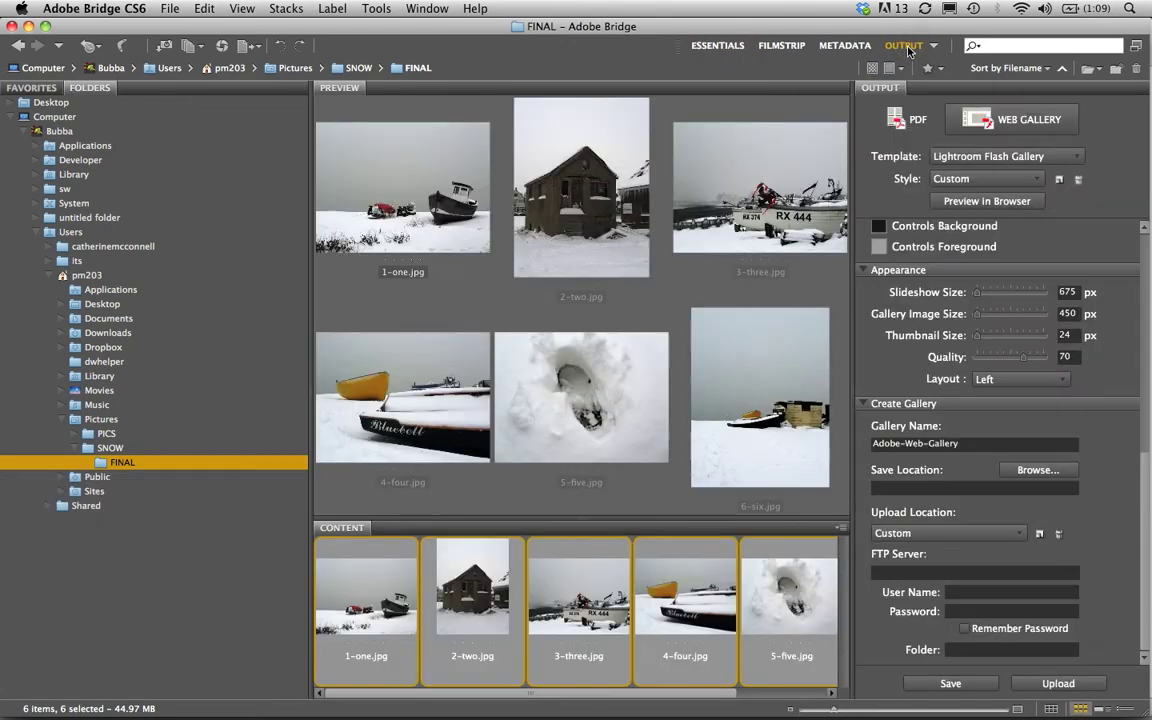
Compare the PDF and web gallery output options, and review the available web gallery templates with Lightroom Flash Gallery kept as the template
{"action": "left_click", "coordinate": [899, 120]}
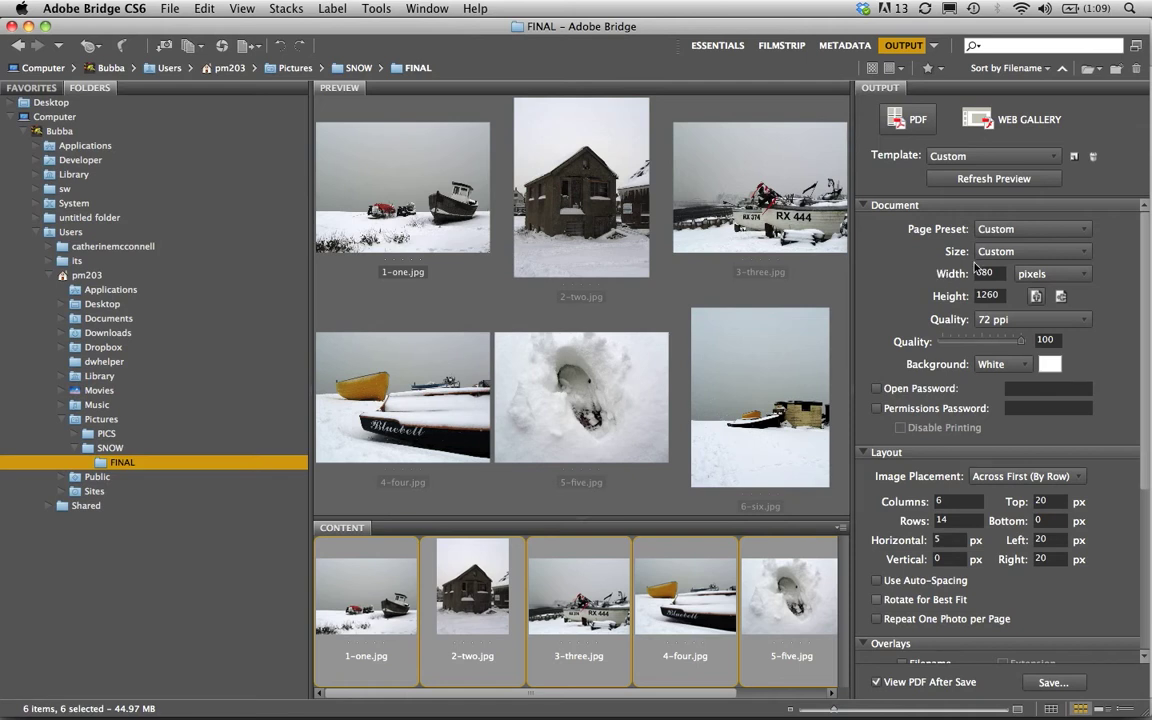
{"action": "left_click", "coordinate": [983, 124]}
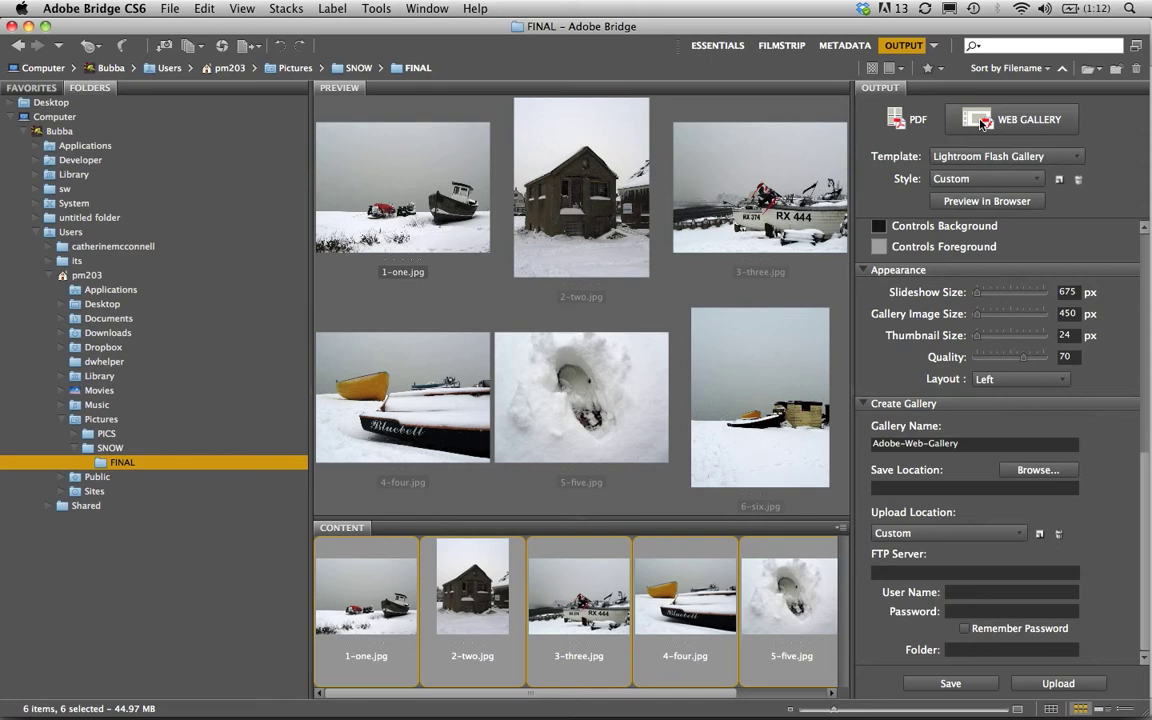
{"action": "left_click", "coordinate": [1076, 158]}
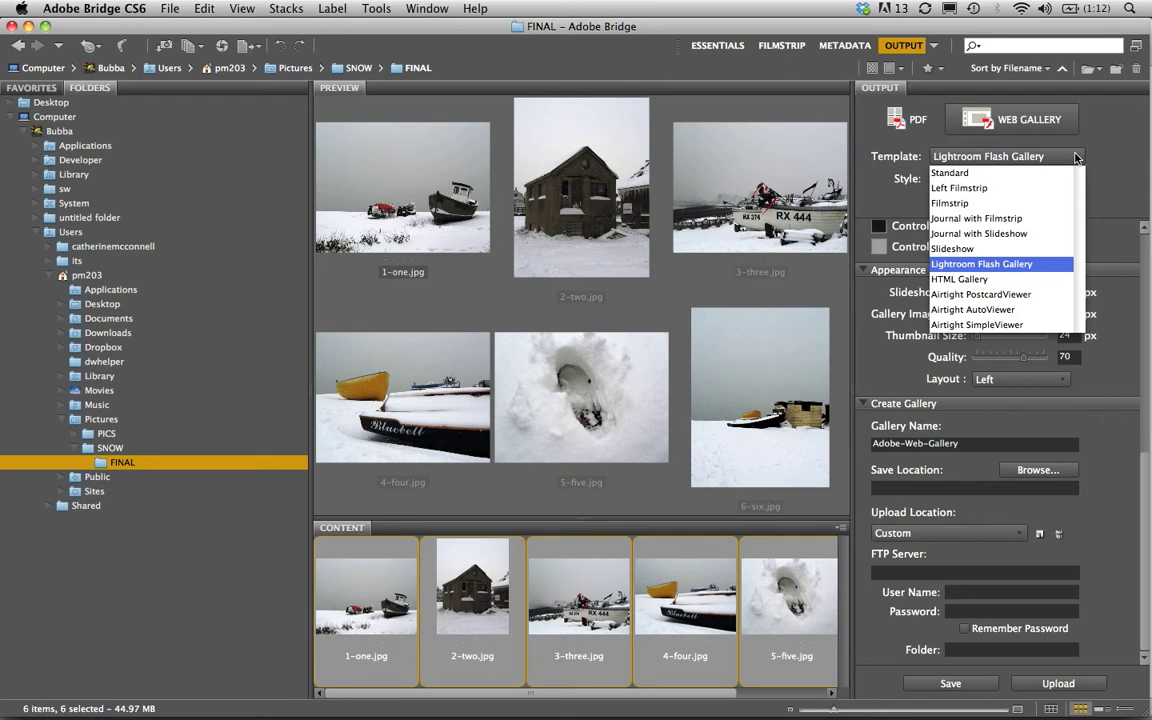
{"action": "left_click", "coordinate": [1015, 264]}
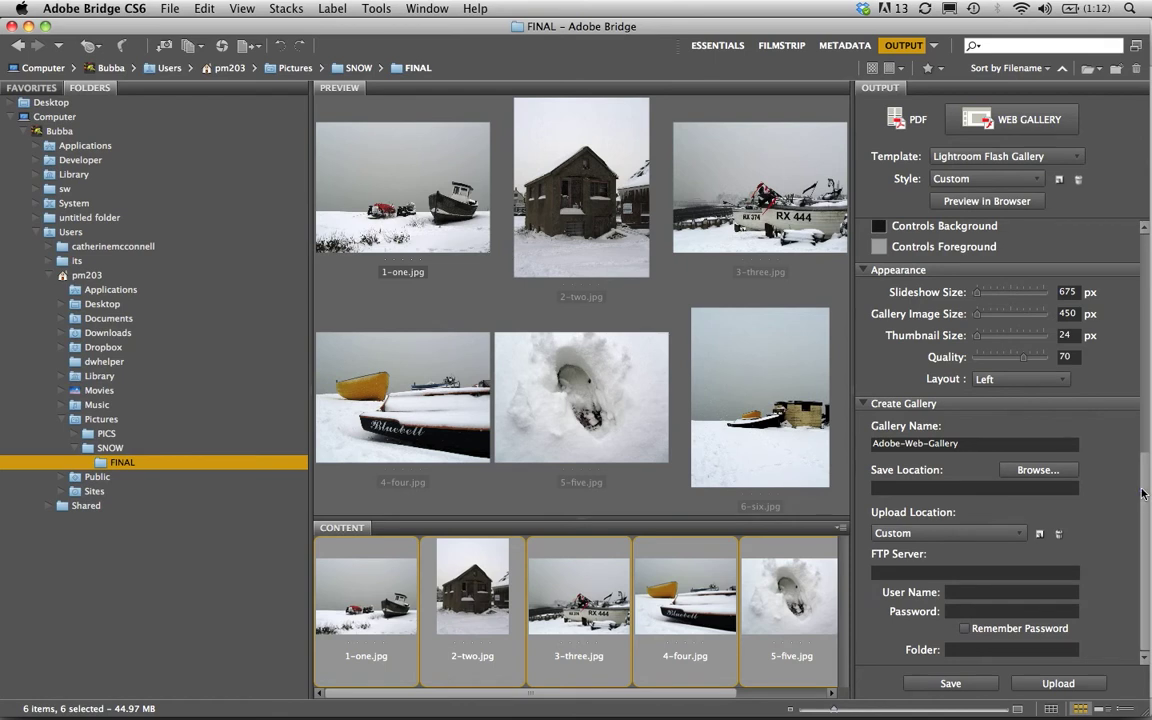
{"action": "left_click_drag", "start_coordinate": [1142, 493], "coordinate": [1143, 225]}
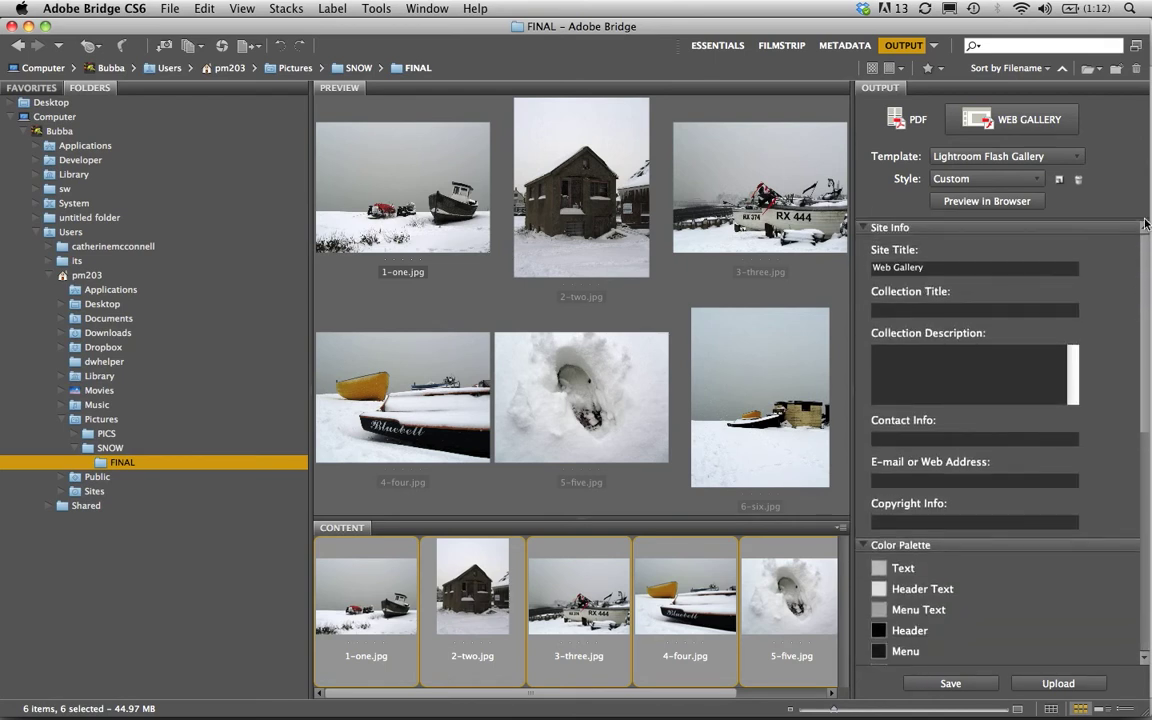
Set the web gallery template to Filmstrip and preview the gallery in the browser
{"action": "left_click", "coordinate": [1077, 158]}
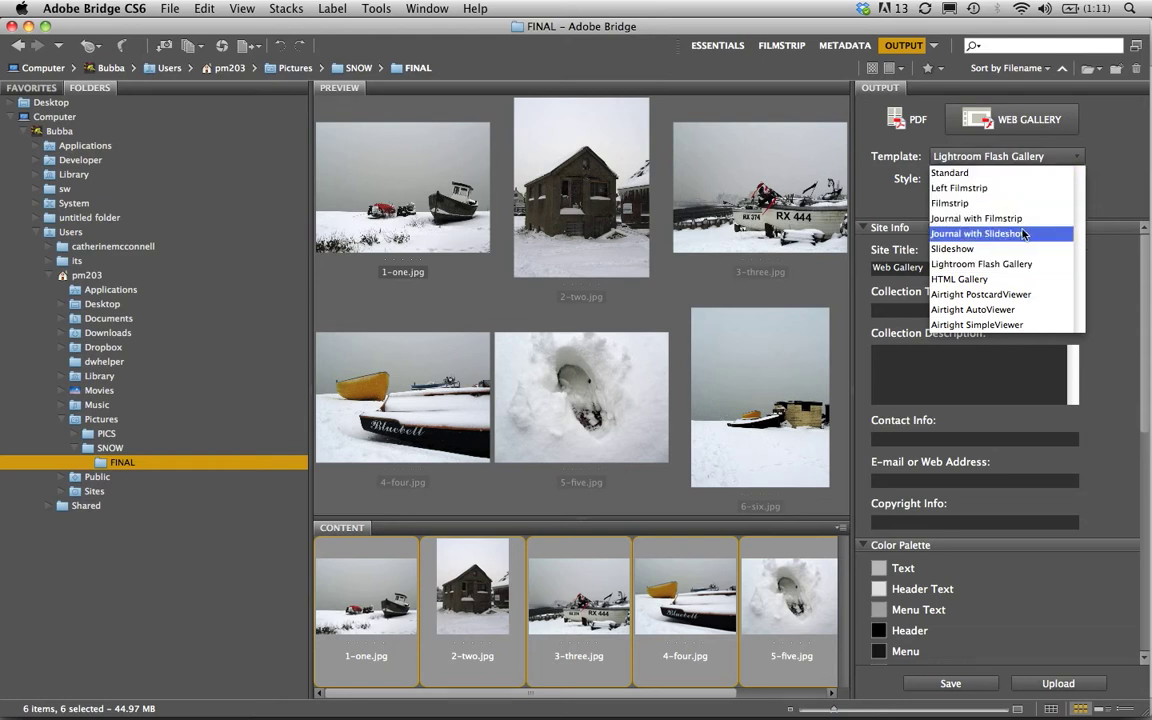
{"action": "left_click", "coordinate": [955, 203]}
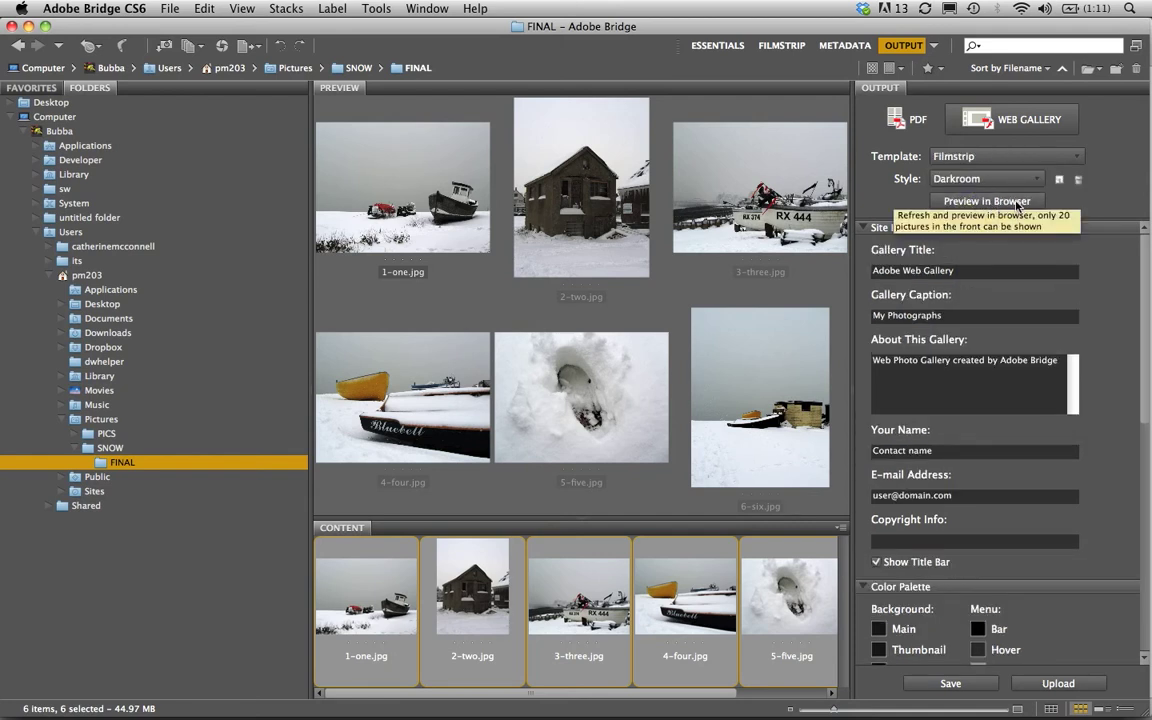
{"action": "left_click", "coordinate": [1017, 204]}
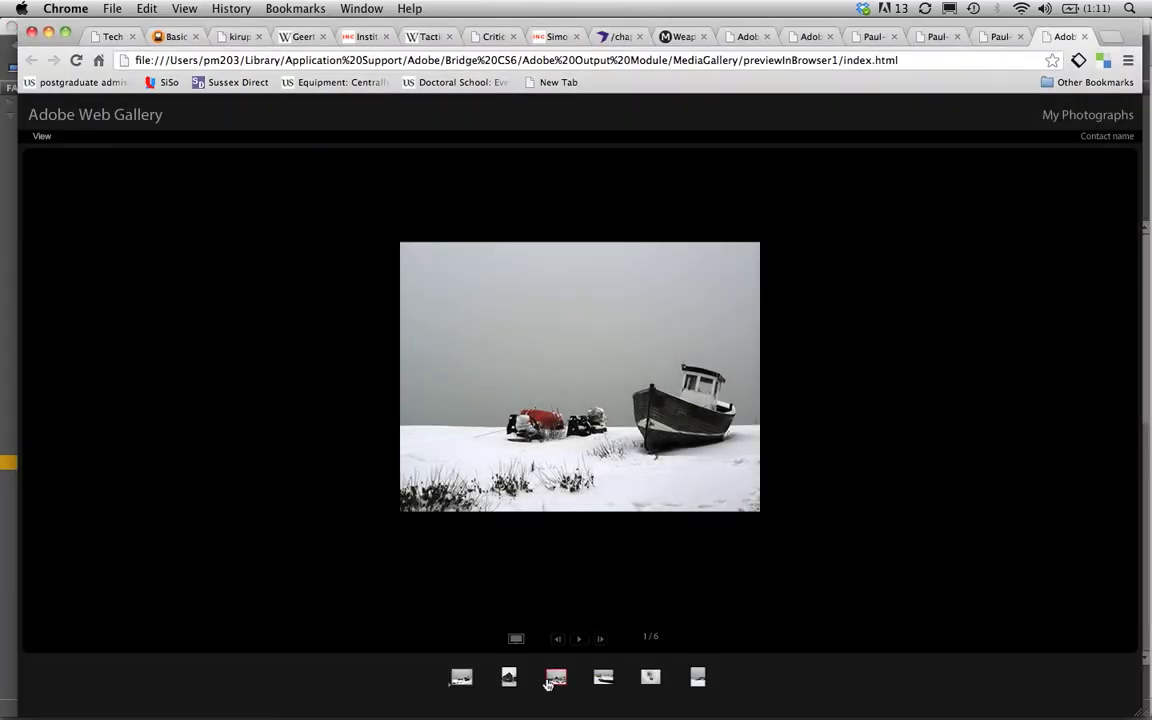
View the second, third, fifth and sixth photos in the Filmstrip gallery preview
{"action": "left_click", "coordinate": [508, 677]}
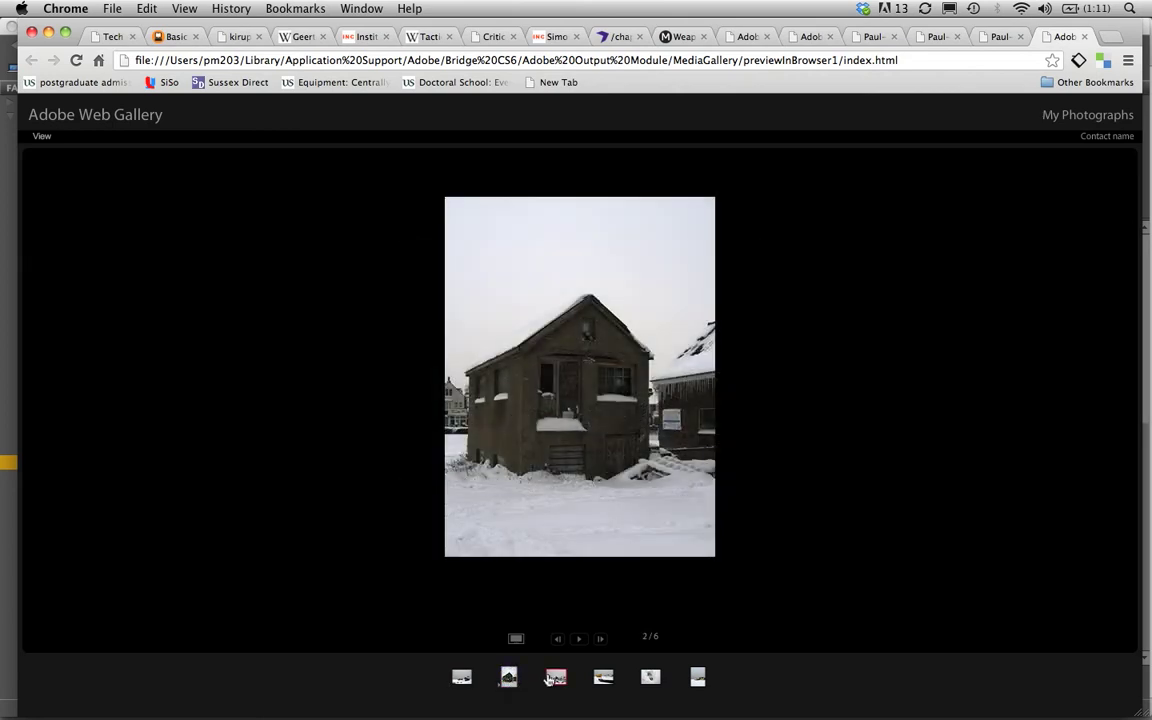
{"action": "left_click", "coordinate": [556, 677]}
{"action": "left_click", "coordinate": [650, 677]}
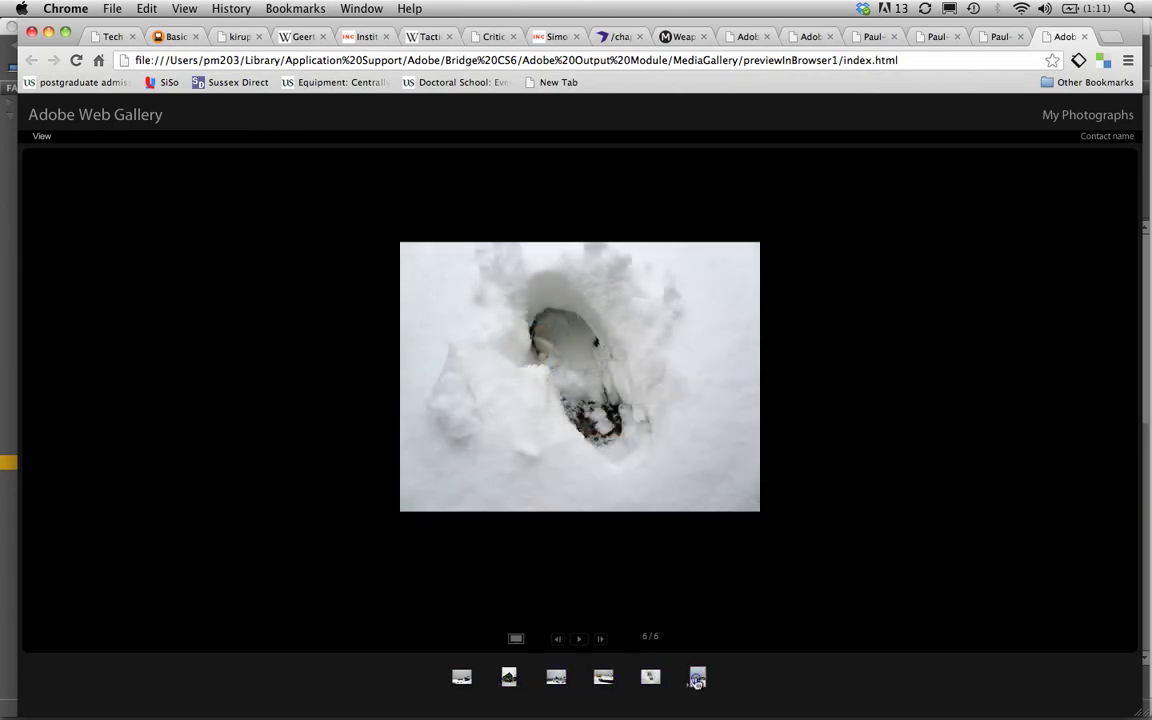
{"action": "left_click", "coordinate": [697, 677]}
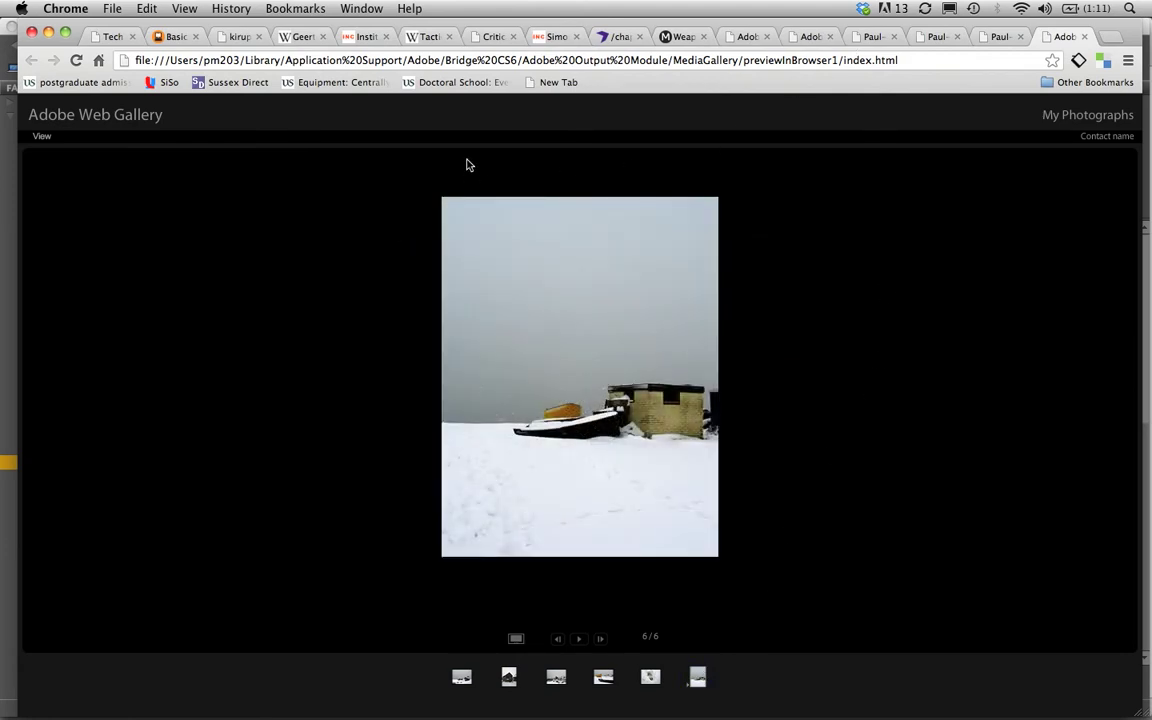
Compare the Filmstrip preview with the other web galleries already open in the browser
{"action": "left_click", "coordinate": [982, 40]}
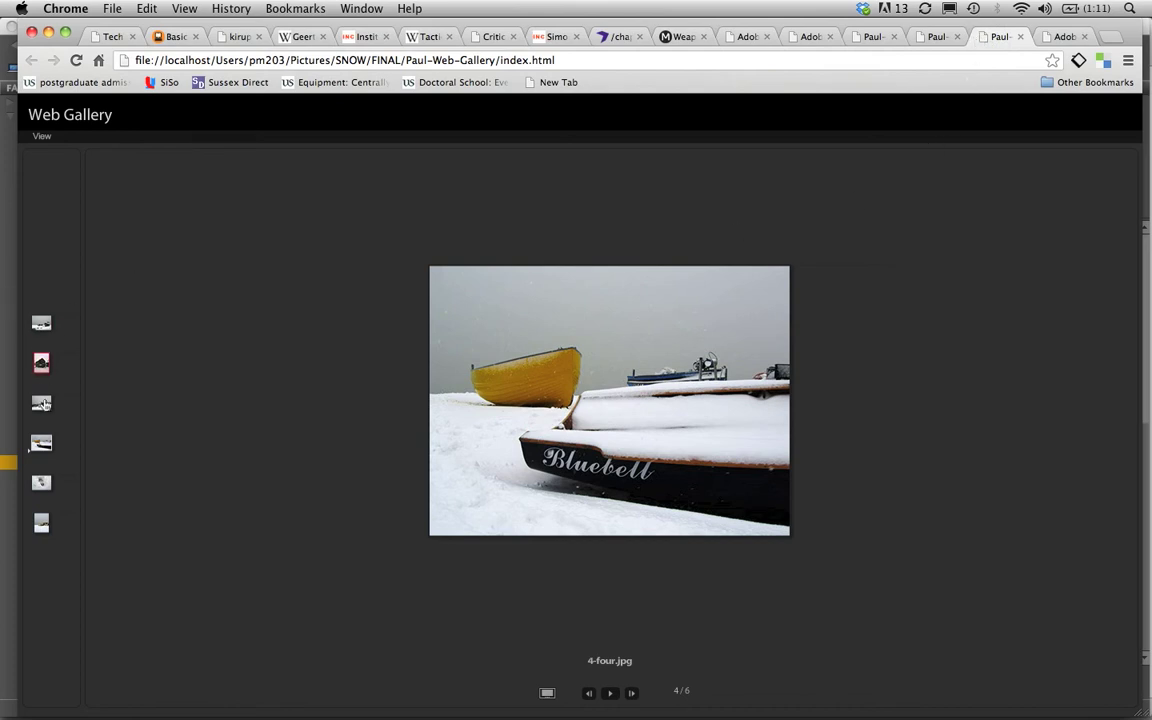
{"action": "left_click", "coordinate": [928, 37]}
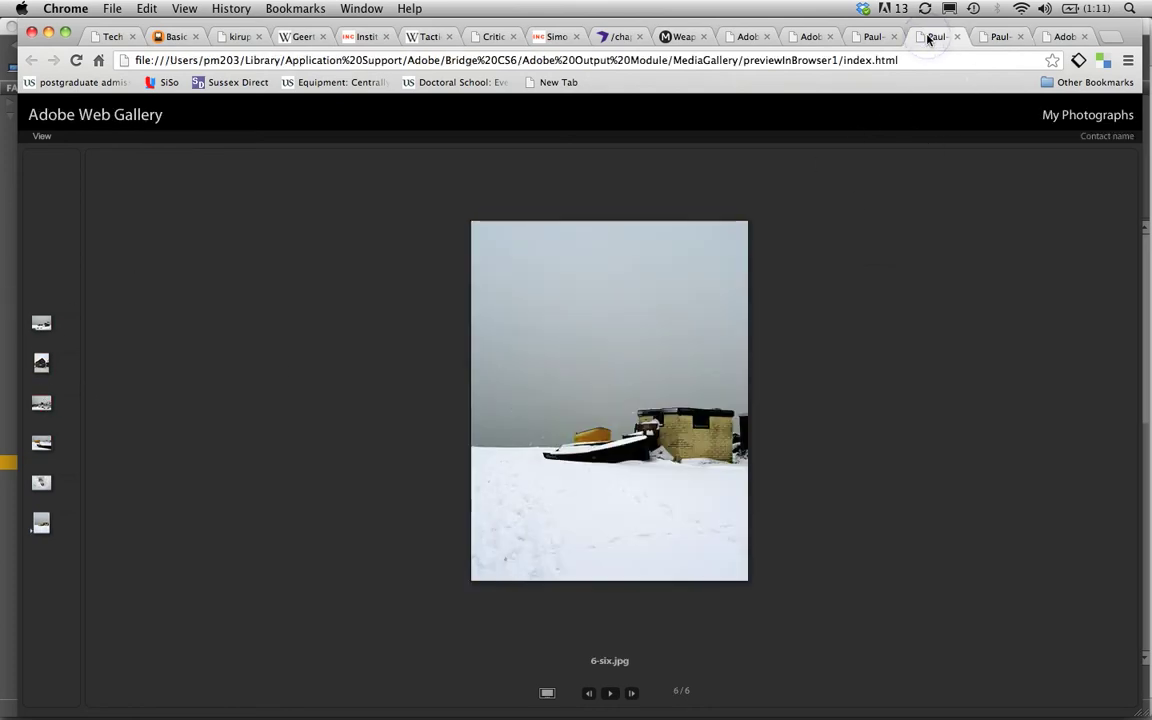
{"action": "left_click", "coordinate": [862, 37]}
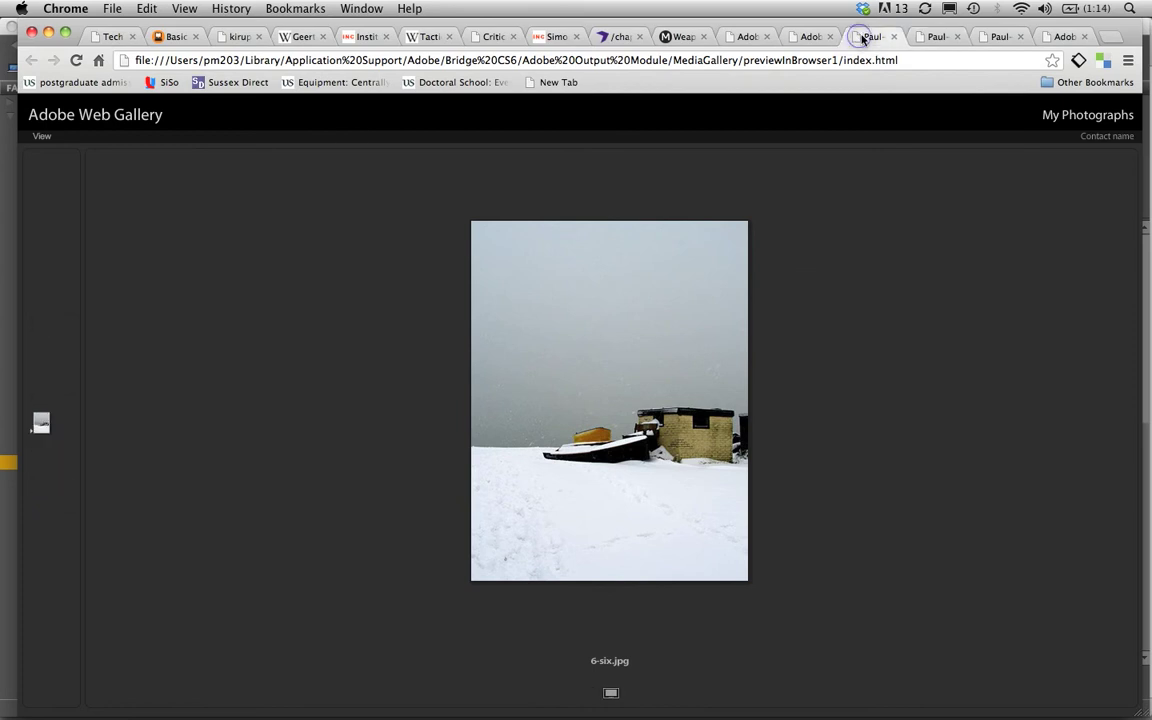
{"action": "left_click", "coordinate": [807, 38]}
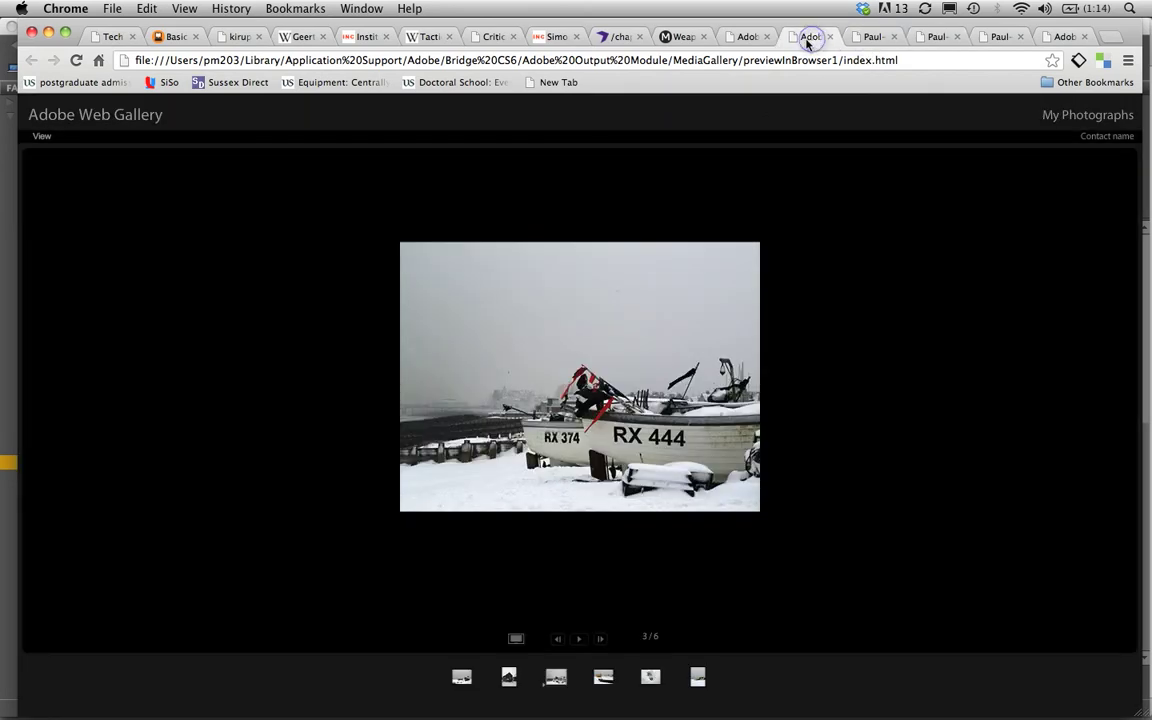
{"action": "left_click", "coordinate": [745, 37]}
Enlarge and browse the photos in the PostcardViewer gallery, and return to its overview of all six
{"action": "left_click", "coordinate": [661, 355]}
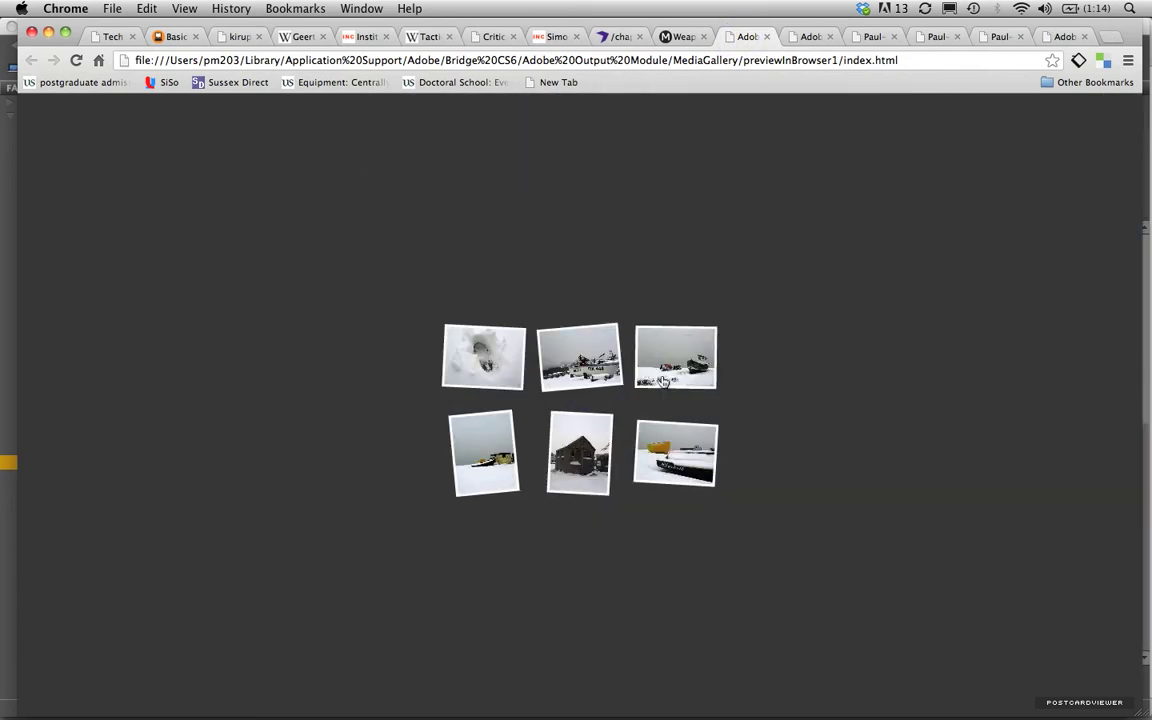
{"action": "left_click", "coordinate": [666, 372]}
{"action": "left_click", "coordinate": [128, 309]}
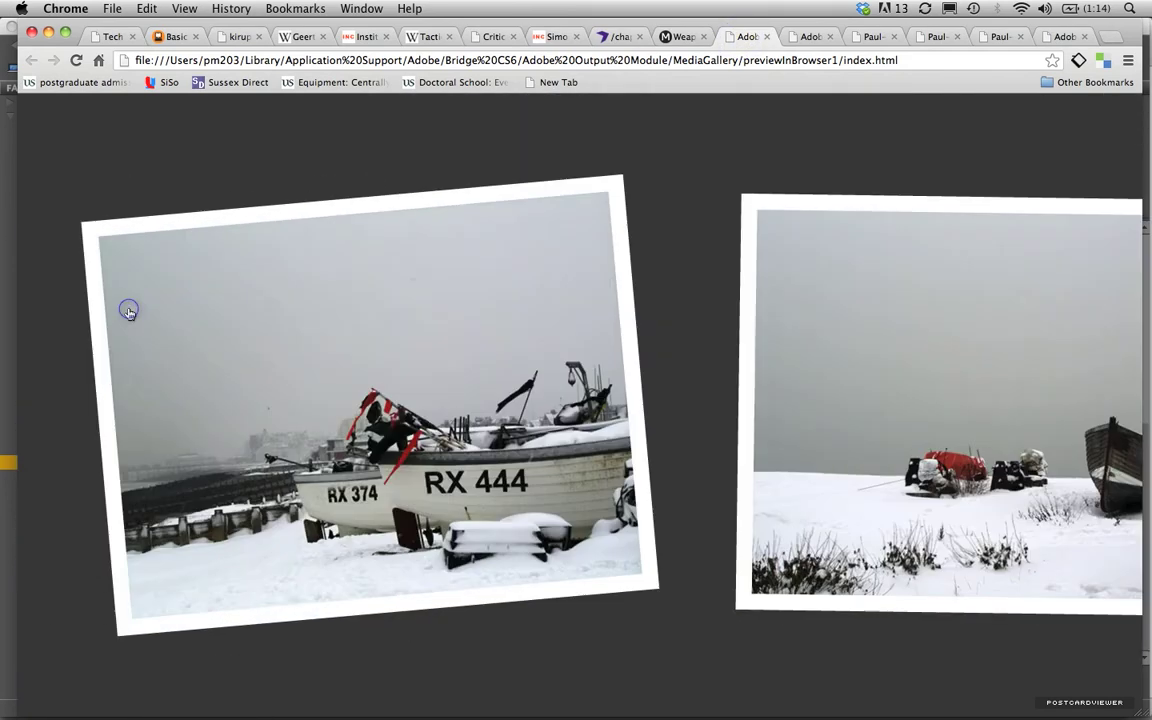
{"action": "left_click", "coordinate": [128, 318]}
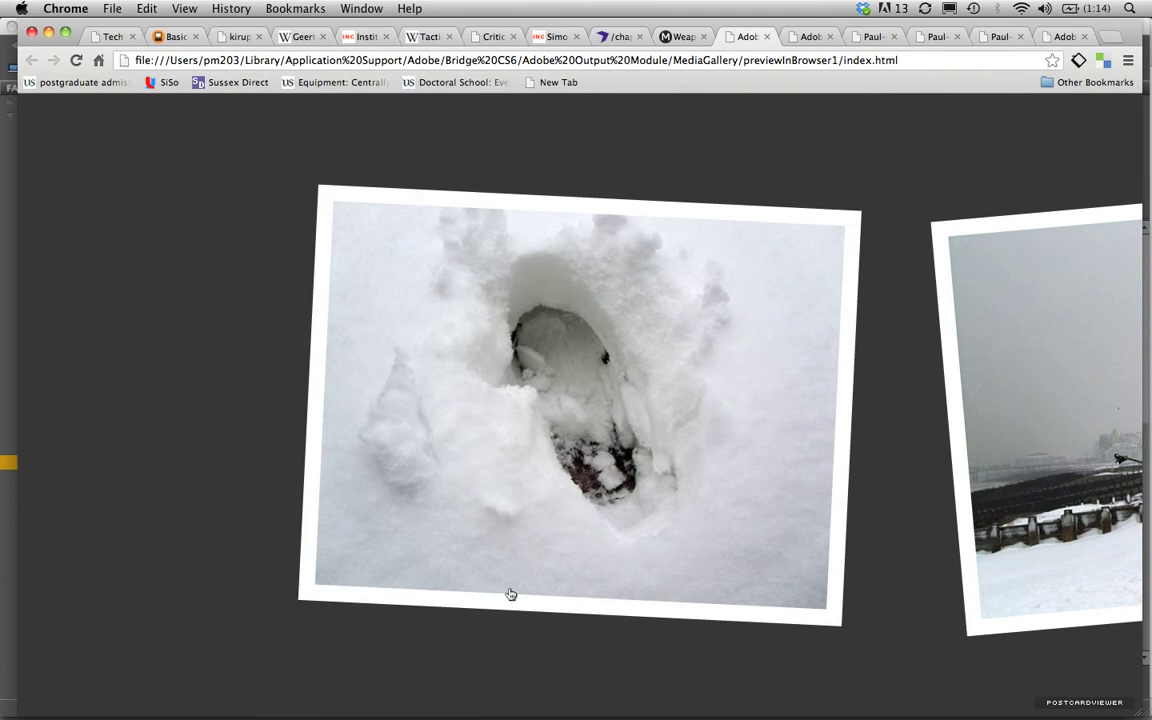
{"action": "left_click", "coordinate": [512, 563]}
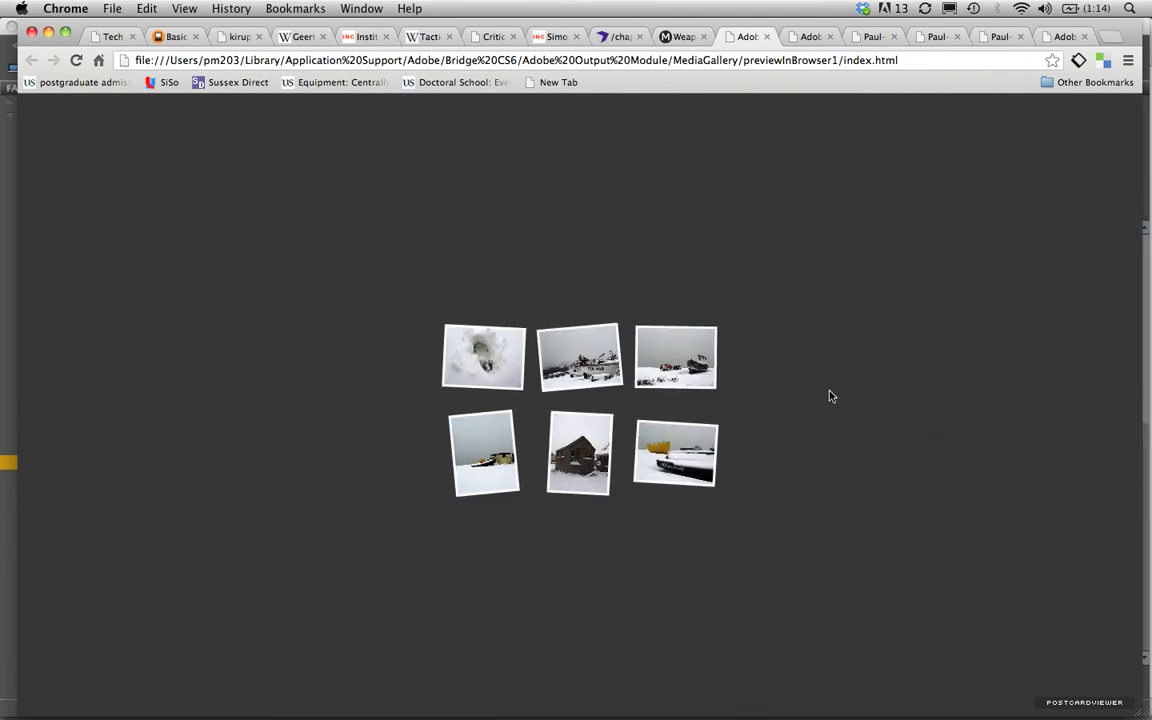
Switch from the browser back to Adobe Bridge CS6
{"action": "key", "text": "super+Tab"}
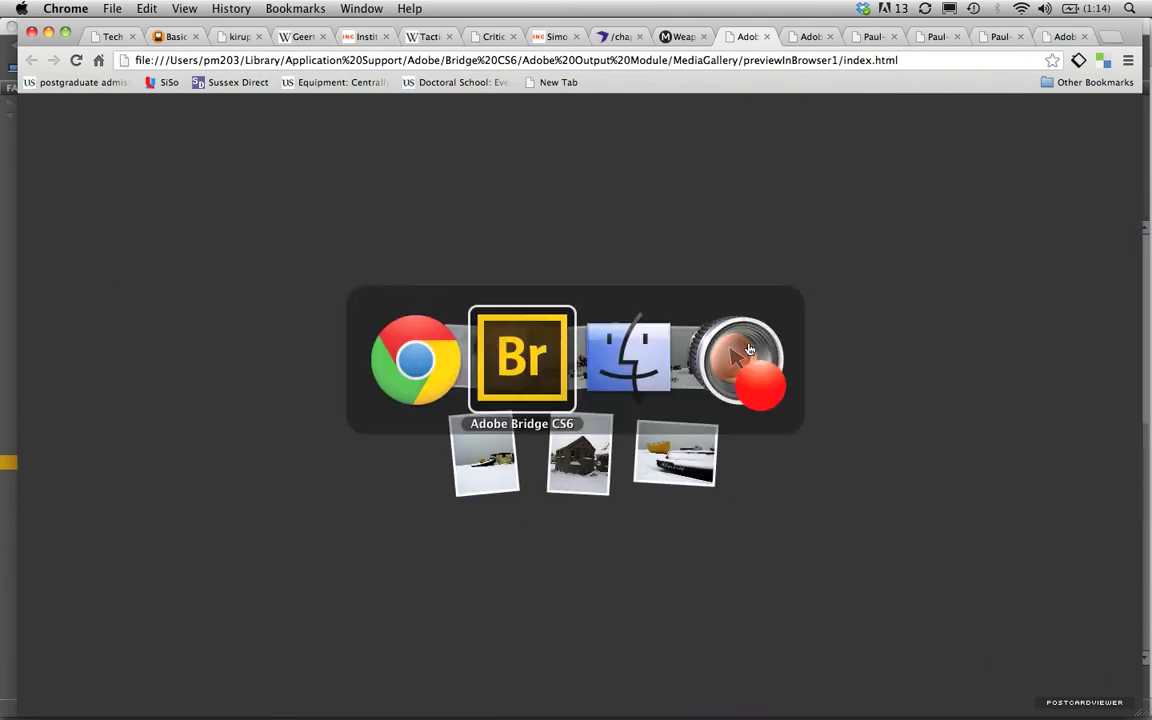
{"action": "left_click", "coordinate": [749, 349]}
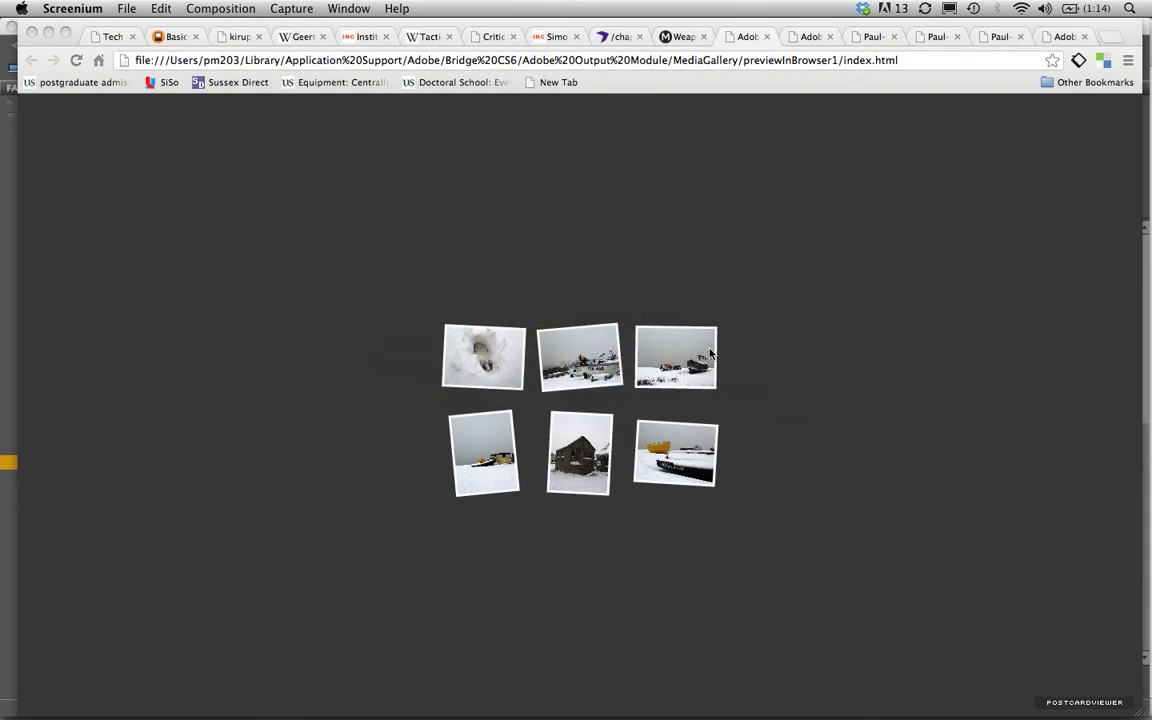
{"action": "key", "text": "super+Tab"}
{"action": "left_click", "coordinate": [639, 347]}
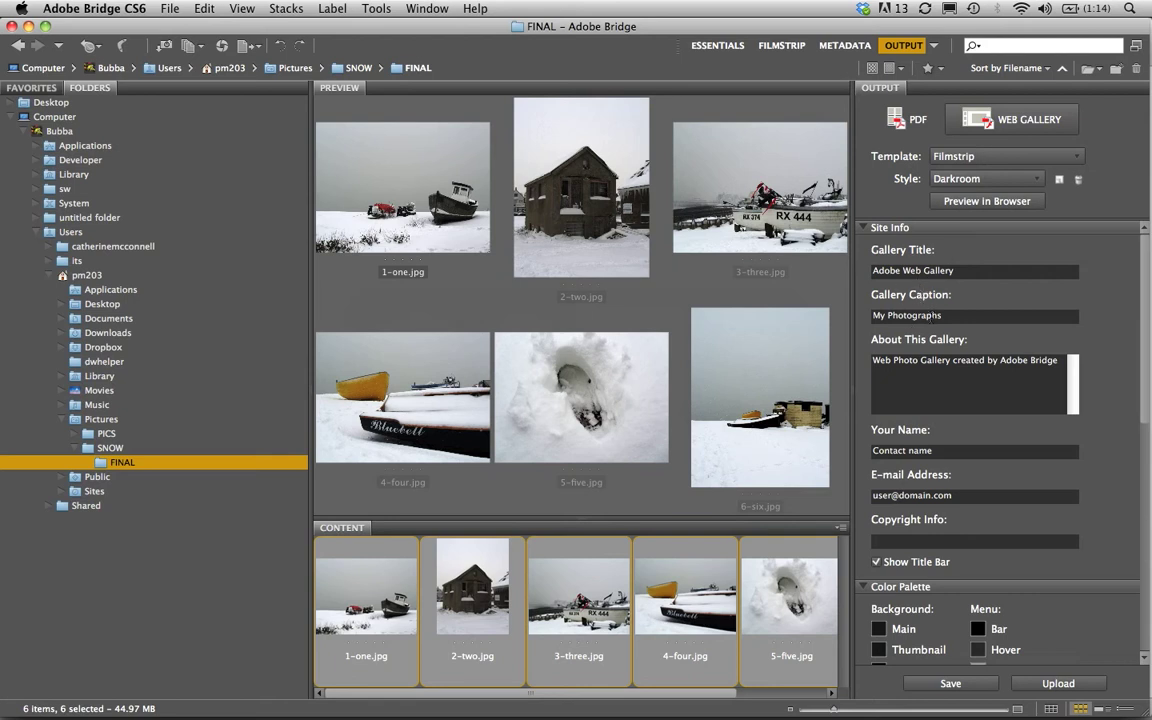
Check the title and contact texts on the Filmstrip preview in Chrome, and return to Adobe Bridge
{"action": "key", "text": "super+Tab"}
{"action": "key", "text": "super+Tab"}
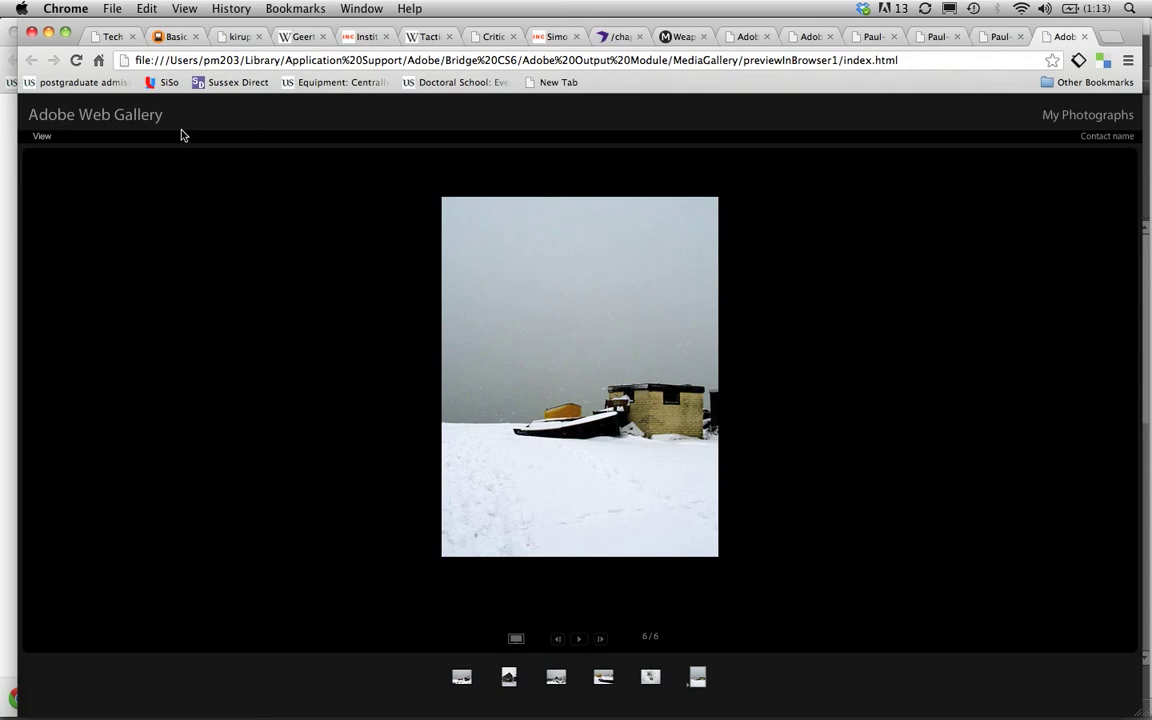
{"action": "key", "text": "super+Tab"}
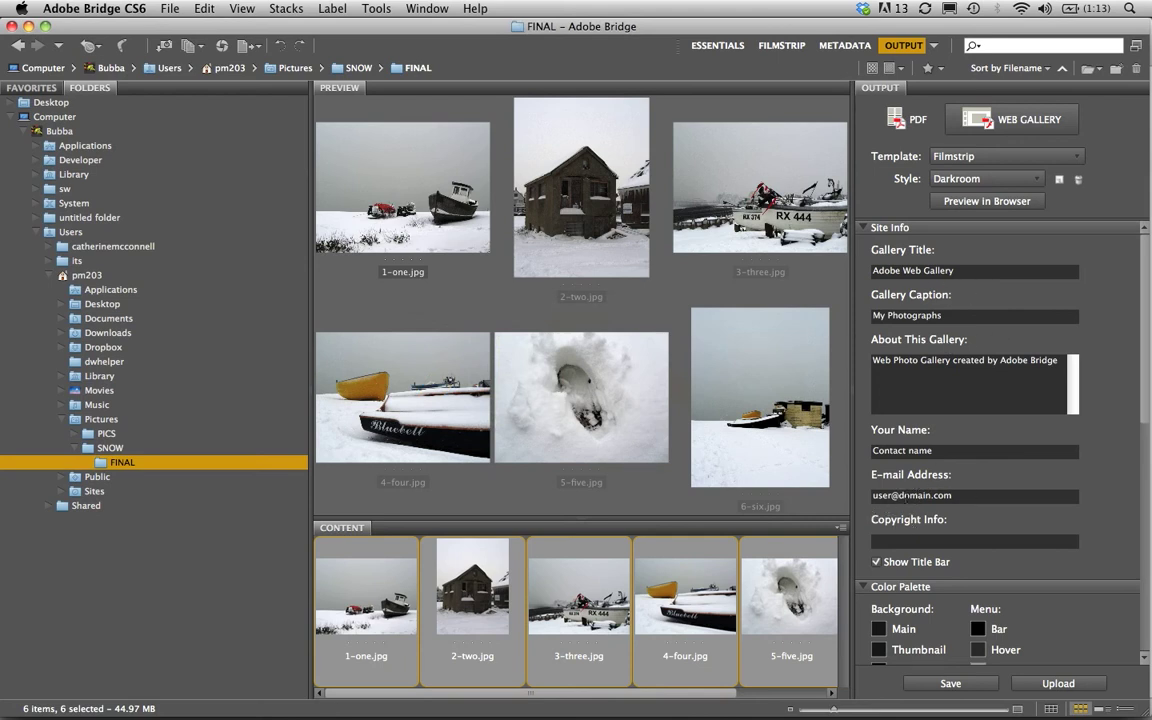
Replace the gallery title with the photographer's first name plus an s, followed by "Gallery"
{"action": "left_click", "coordinate": [958, 270]}
{"action": "key", "text": "BackSpace"}
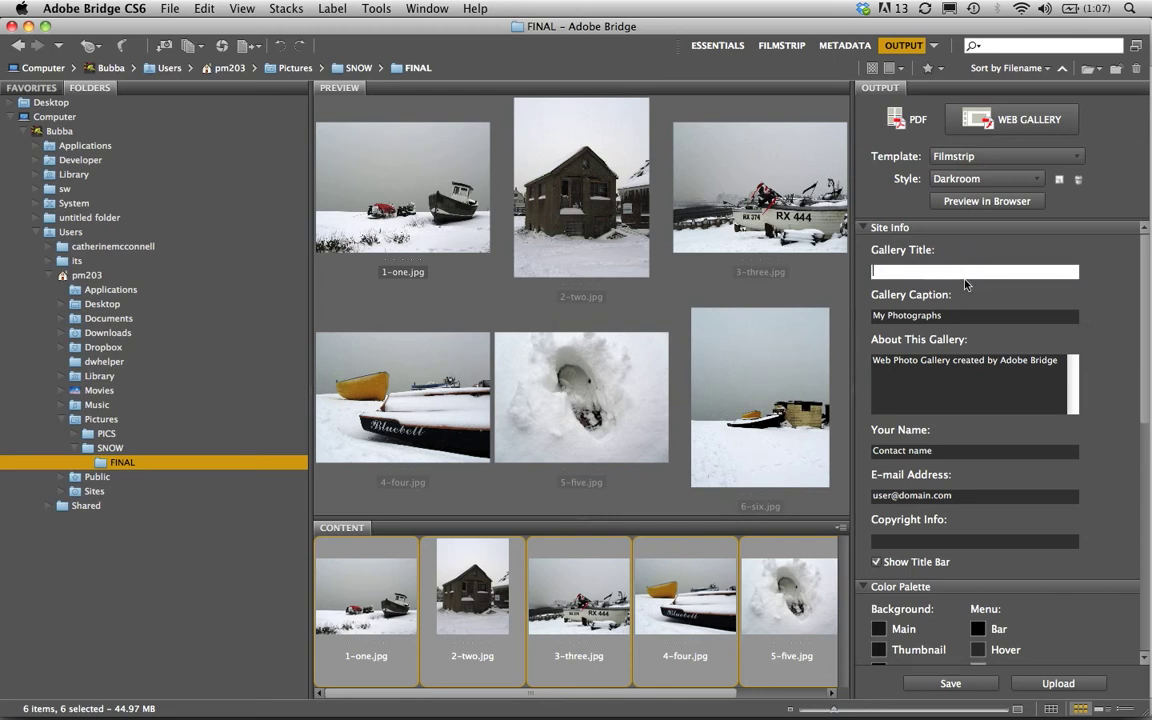
{"action": "type", "text": "Paul"}
{"action": "type", "text": "s Gallery"}
Clear the default text from the gallery caption, gallery description, contact name and e-mail address
{"action": "left_click", "coordinate": [947, 314]}
{"action": "key", "text": "BackSpace"}
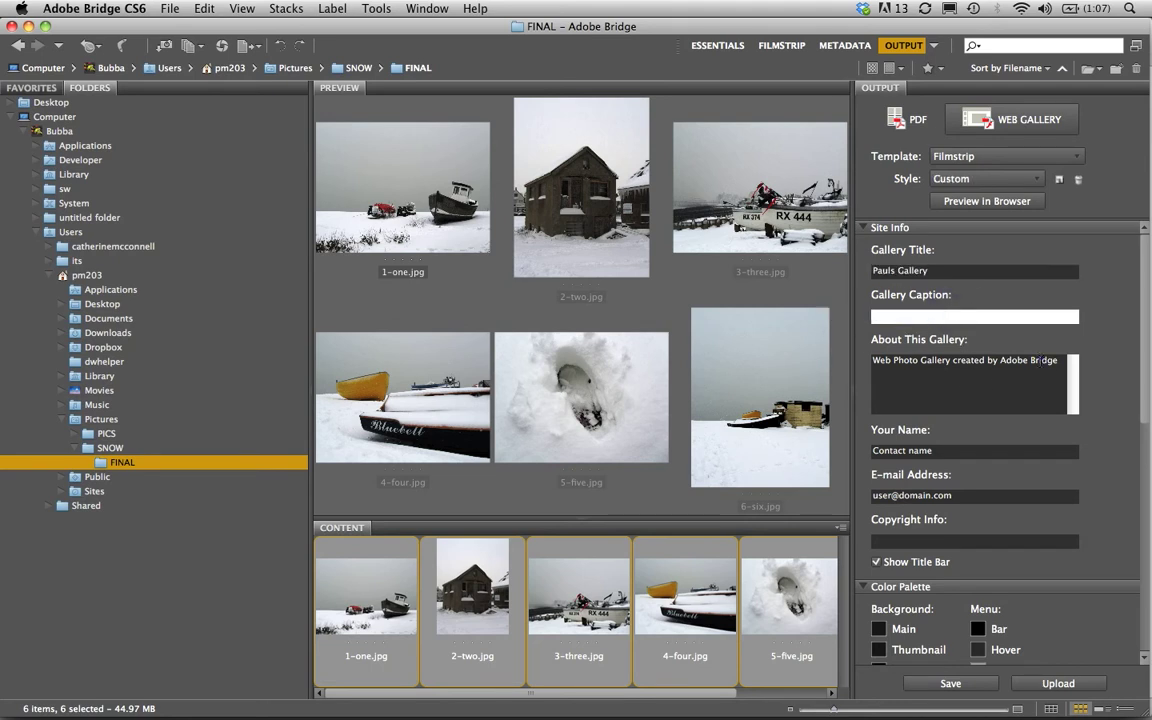
{"action": "triple_click", "coordinate": [1044, 360]}
{"action": "key", "text": "BackSpace"}
{"action": "double_click", "coordinate": [942, 450]}
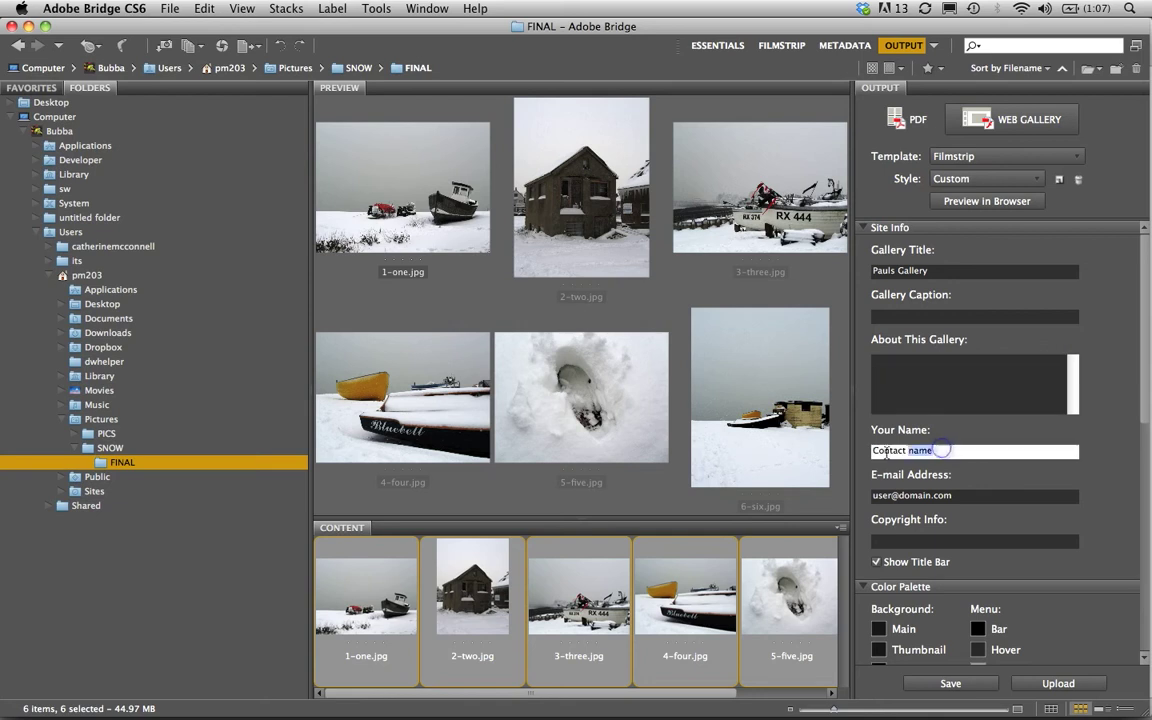
{"action": "left_click_drag", "start_coordinate": [886, 453], "coordinate": [872, 453]}
{"action": "key", "text": "BackSpace"}
{"action": "left_click", "coordinate": [937, 496]}
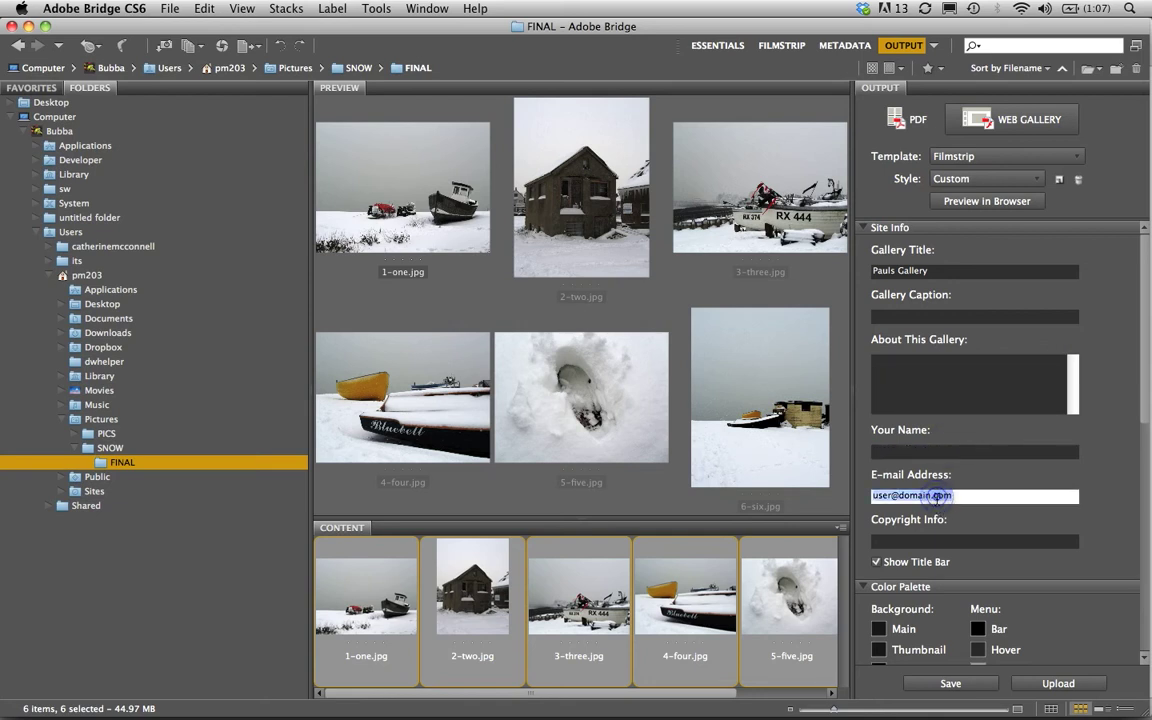
{"action": "key", "text": "BackSpace"}
Replace "Adobe" in the gallery name with the photographer's first name plus an s, keeping "-Web-Gallery"
{"action": "scroll", "coordinate": [1148, 424], "scroll_direction": "down", "scroll_amount": 2}
{"action": "scroll", "coordinate": [1148, 424], "scroll_direction": "down", "scroll_amount": 5}
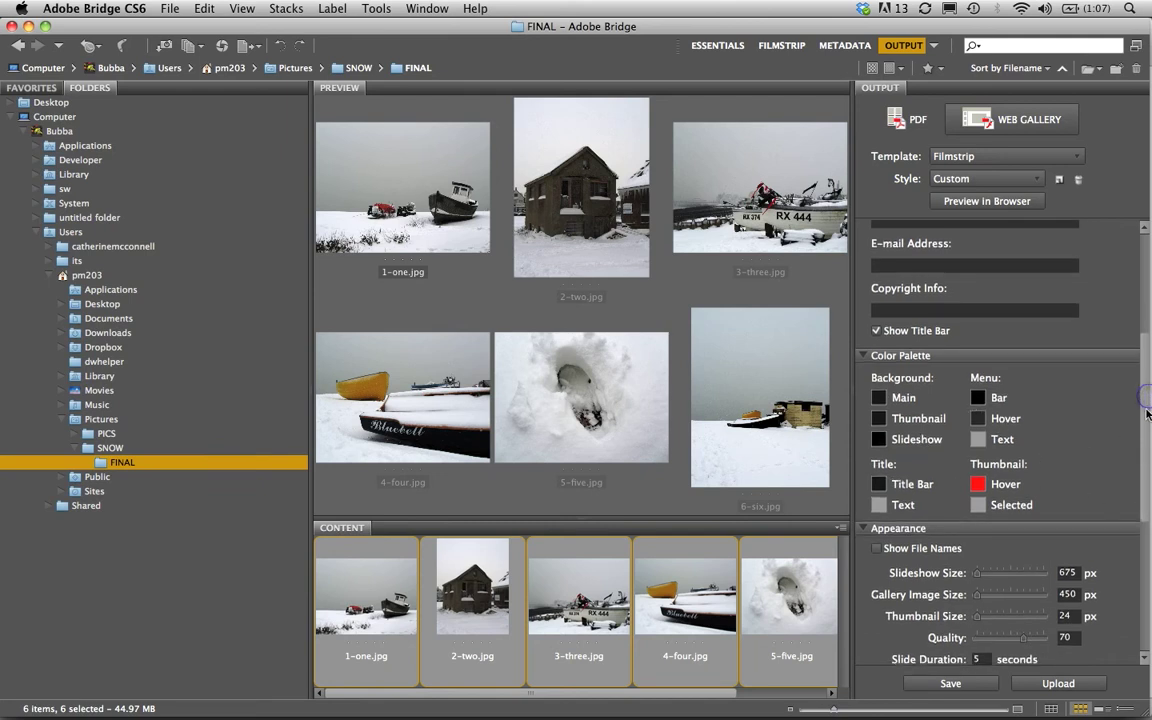
{"action": "scroll", "coordinate": [1148, 402], "scroll_direction": "down", "scroll_amount": 4}
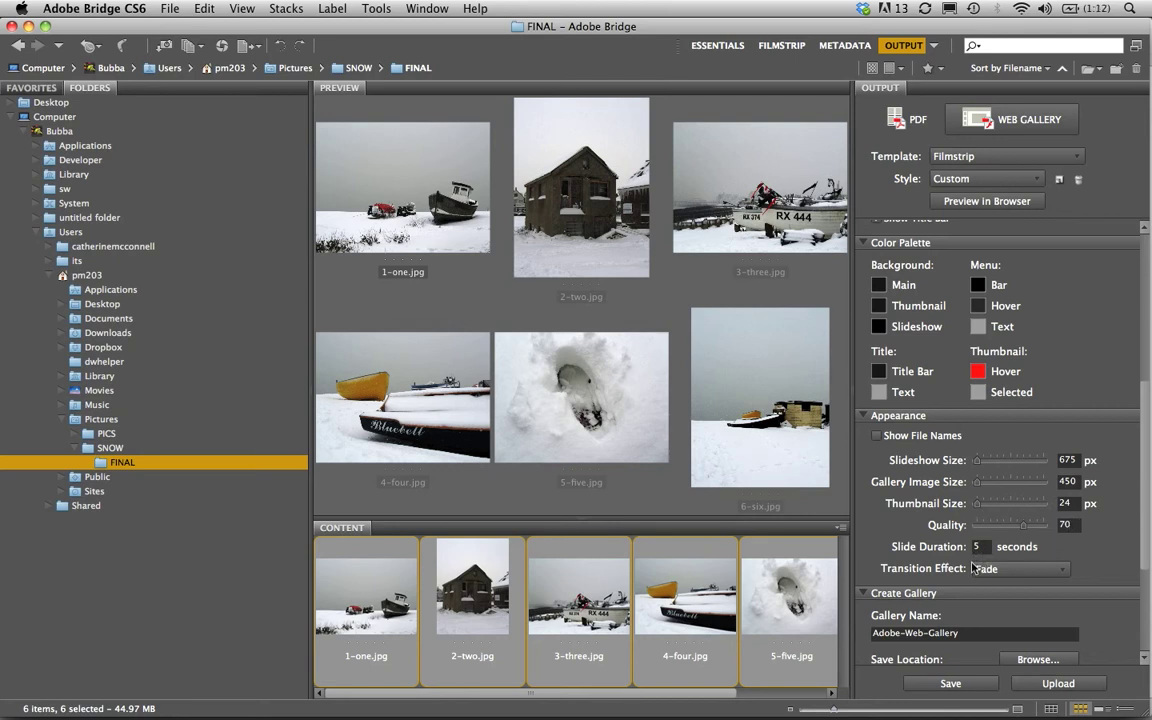
{"action": "mouse_move", "coordinate": [1148, 492]}
{"action": "left_mouse_down"}
{"action": "mouse_move", "coordinate": [1148, 520]}
{"action": "mouse_move", "coordinate": [1146, 374]}
{"action": "mouse_move", "coordinate": [1150, 512]}
{"action": "left_mouse_up"}
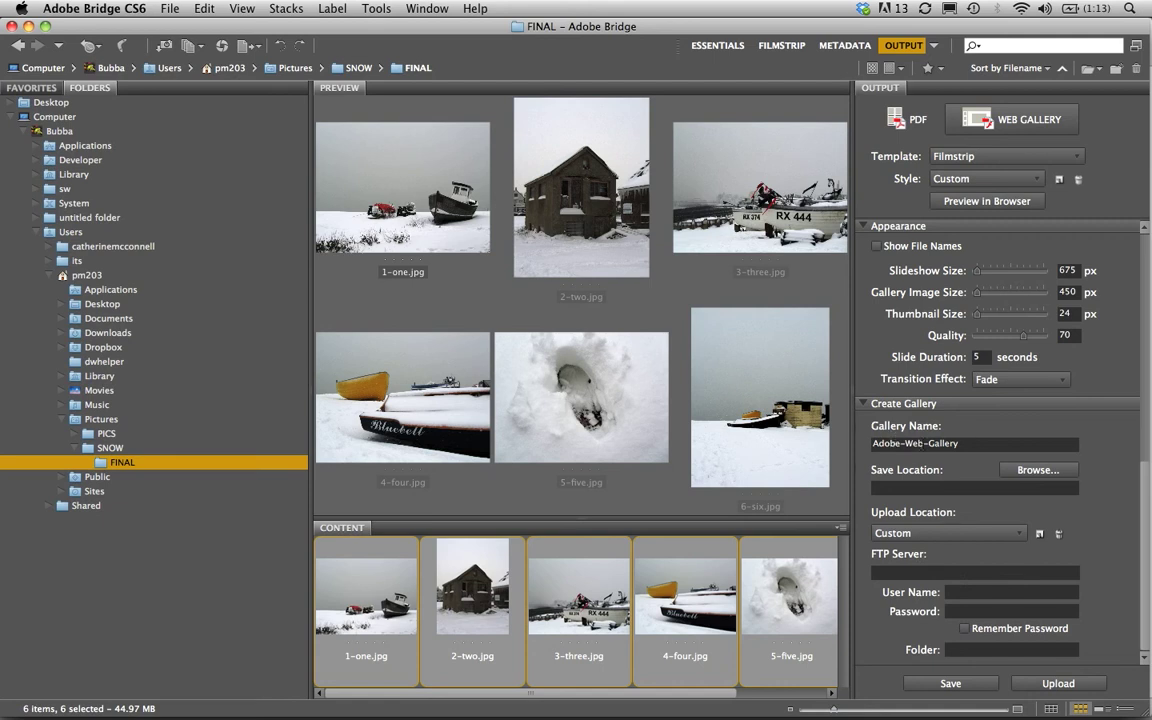
{"action": "left_click", "coordinate": [890, 443]}
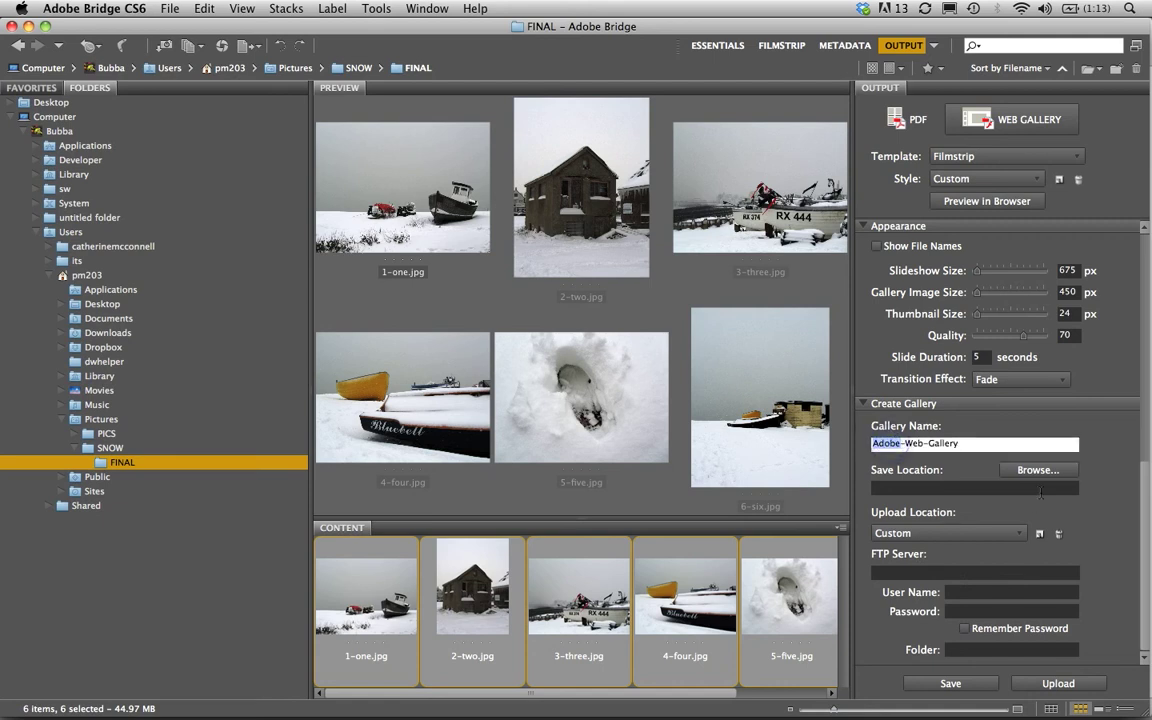
{"action": "type", "text": "Pauls"}
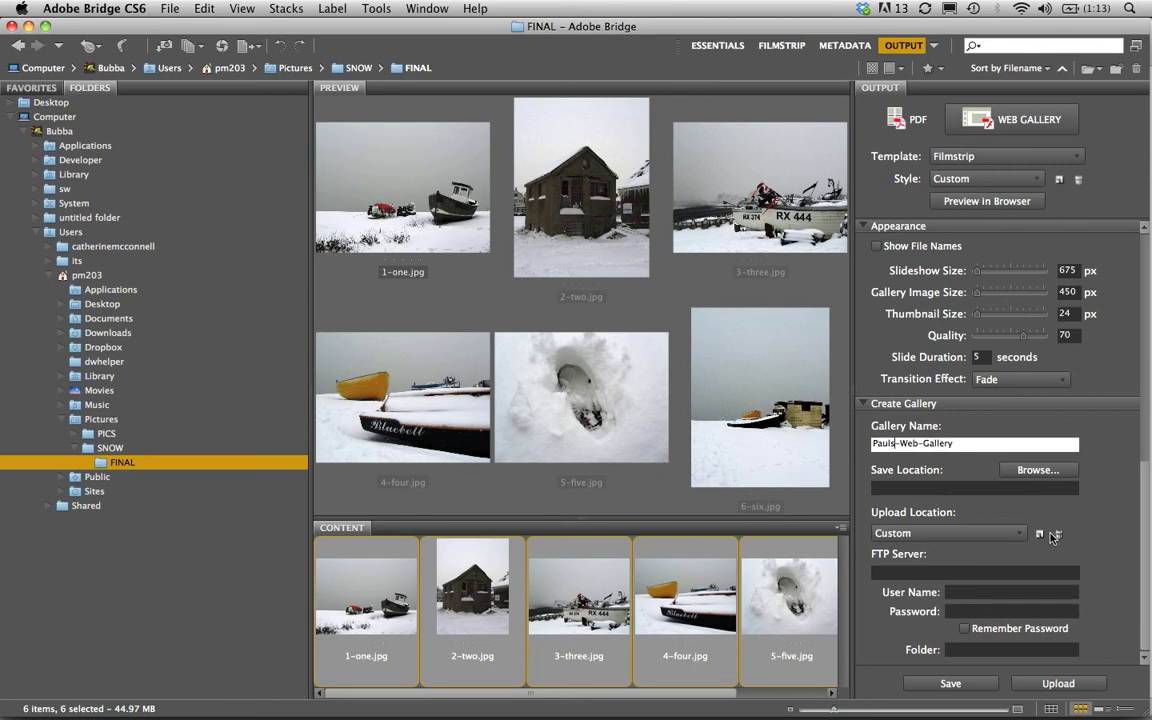
Choose the Pictures/SNOW/FINAL folder as the save location and save the web gallery there
{"action": "left_click", "coordinate": [1035, 470]}
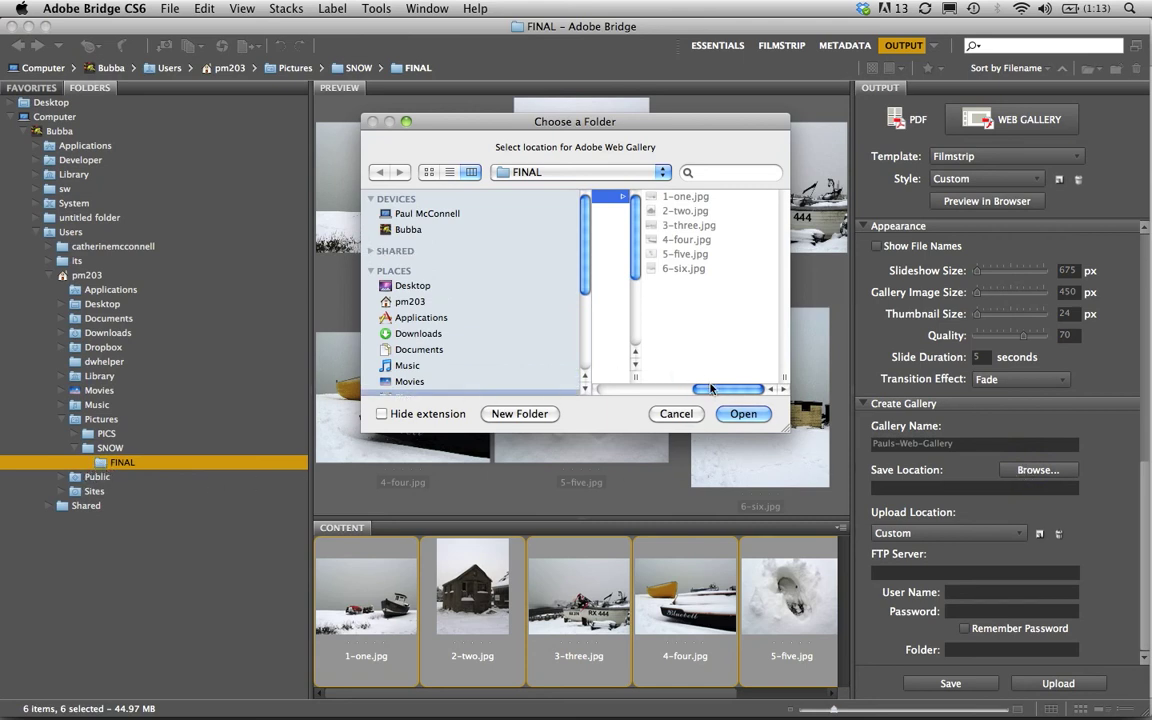
{"action": "left_click_drag", "start_coordinate": [711, 389], "coordinate": [646, 398]}
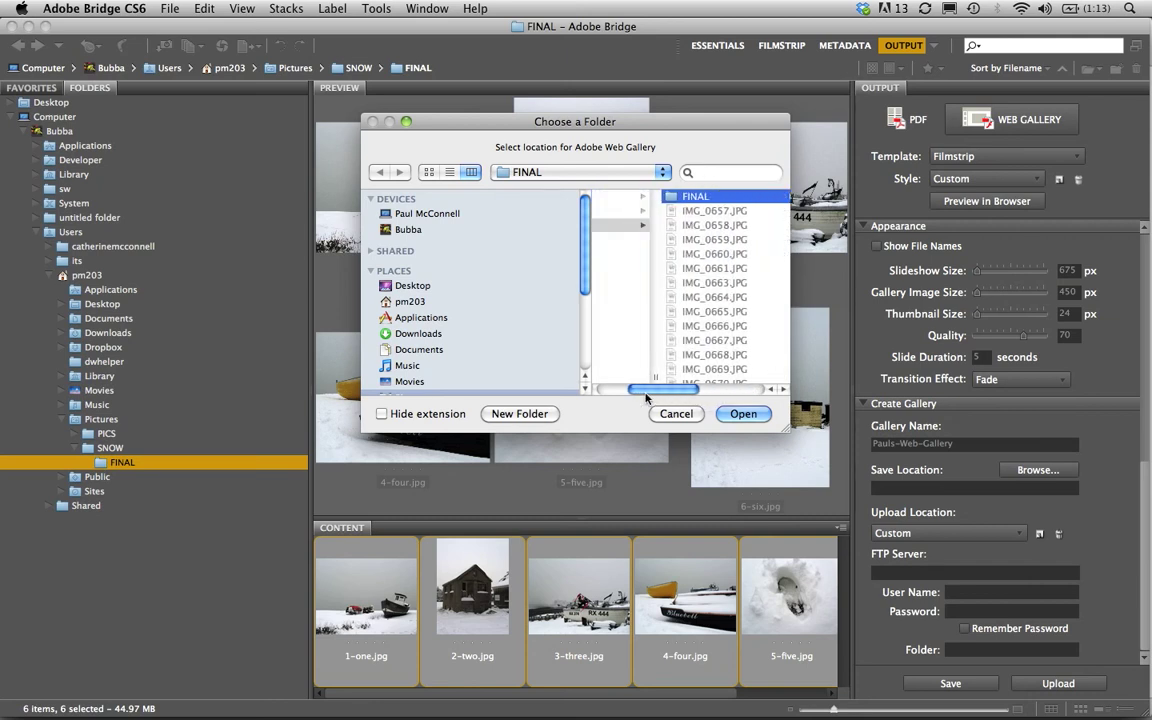
{"action": "left_click", "coordinate": [676, 197]}
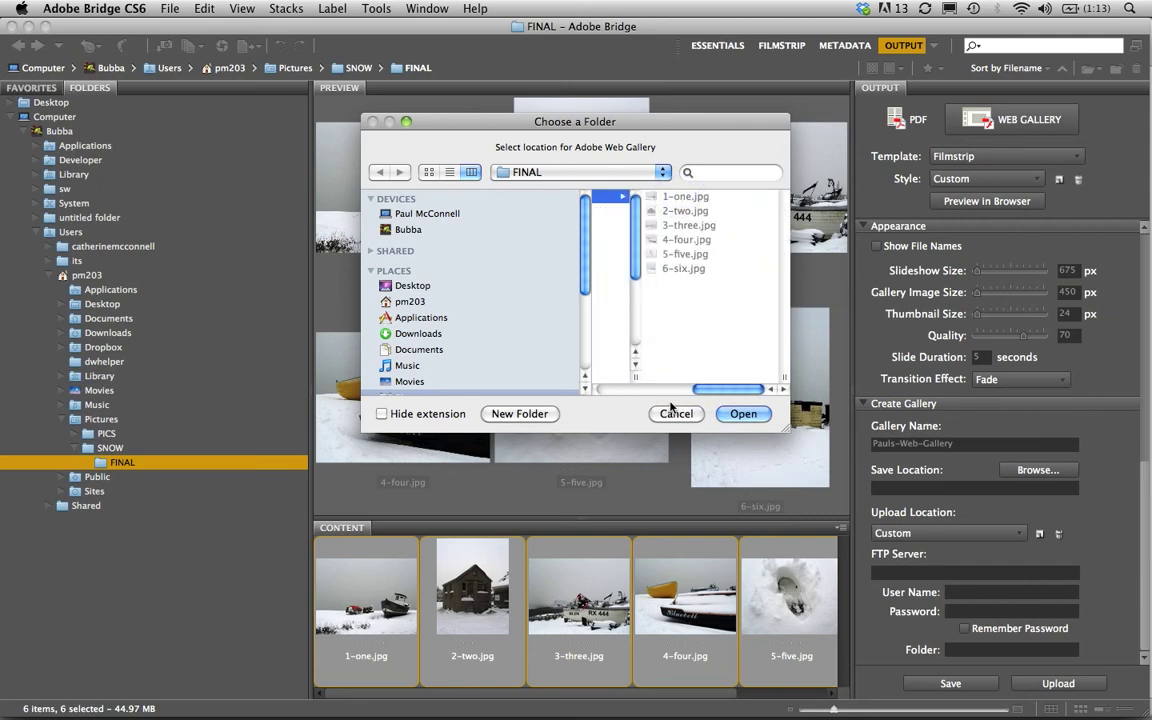
{"action": "left_click", "coordinate": [743, 413]}
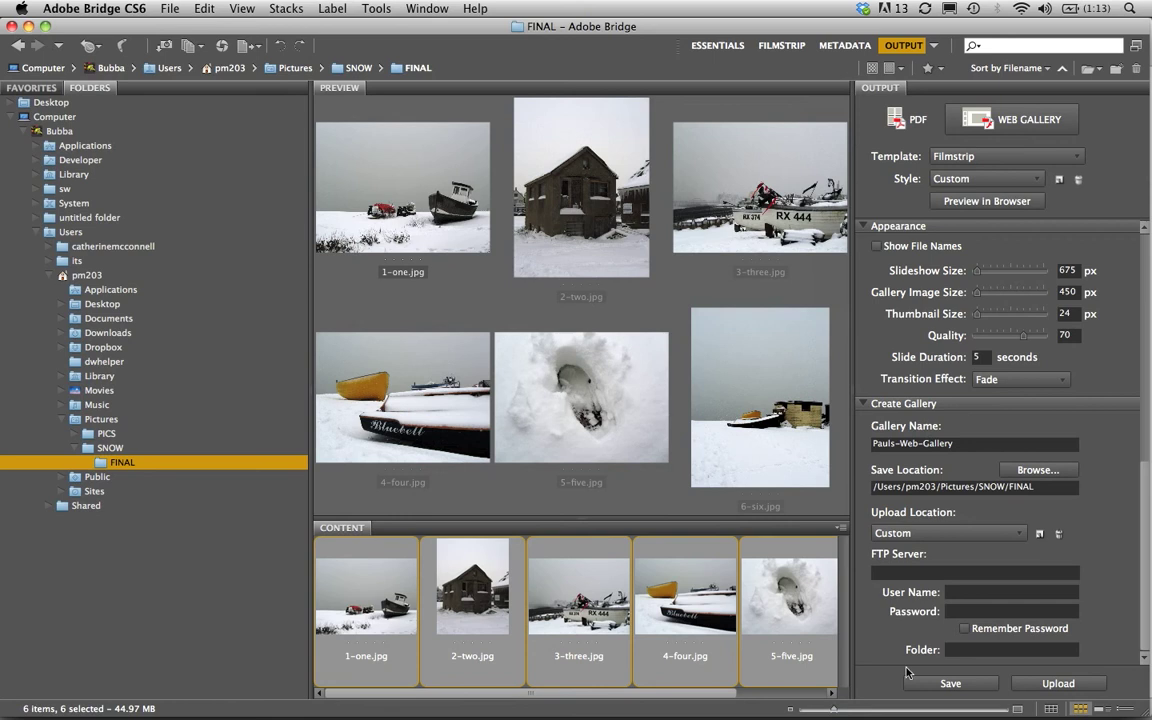
{"action": "left_click", "coordinate": [951, 684]}
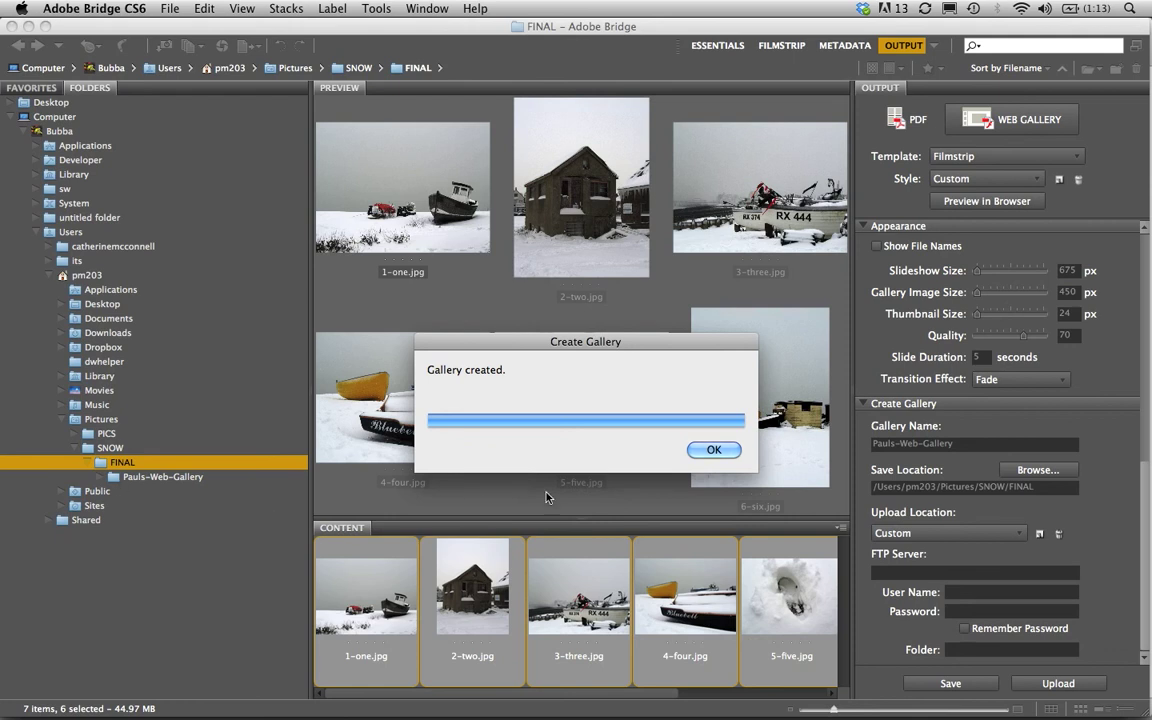
{"action": "left_click", "coordinate": [714, 449]}
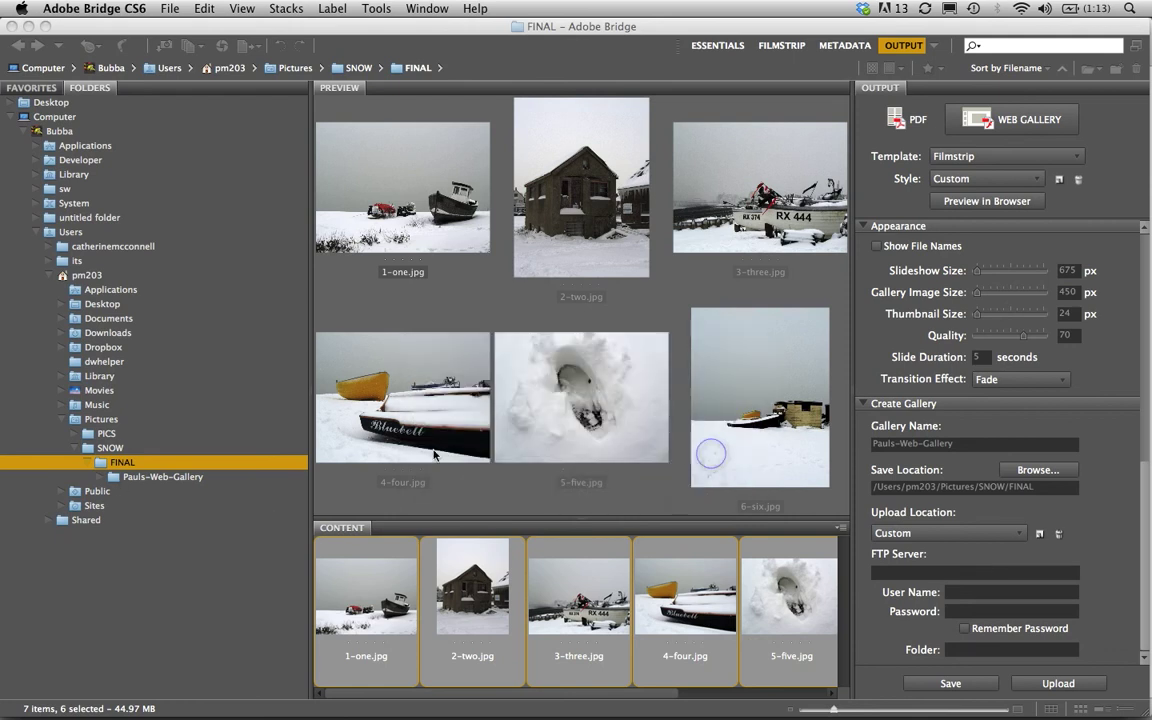
Locate the saved web gallery folder inside FINAL and open it to view its contents
{"action": "left_click", "coordinate": [153, 479]}
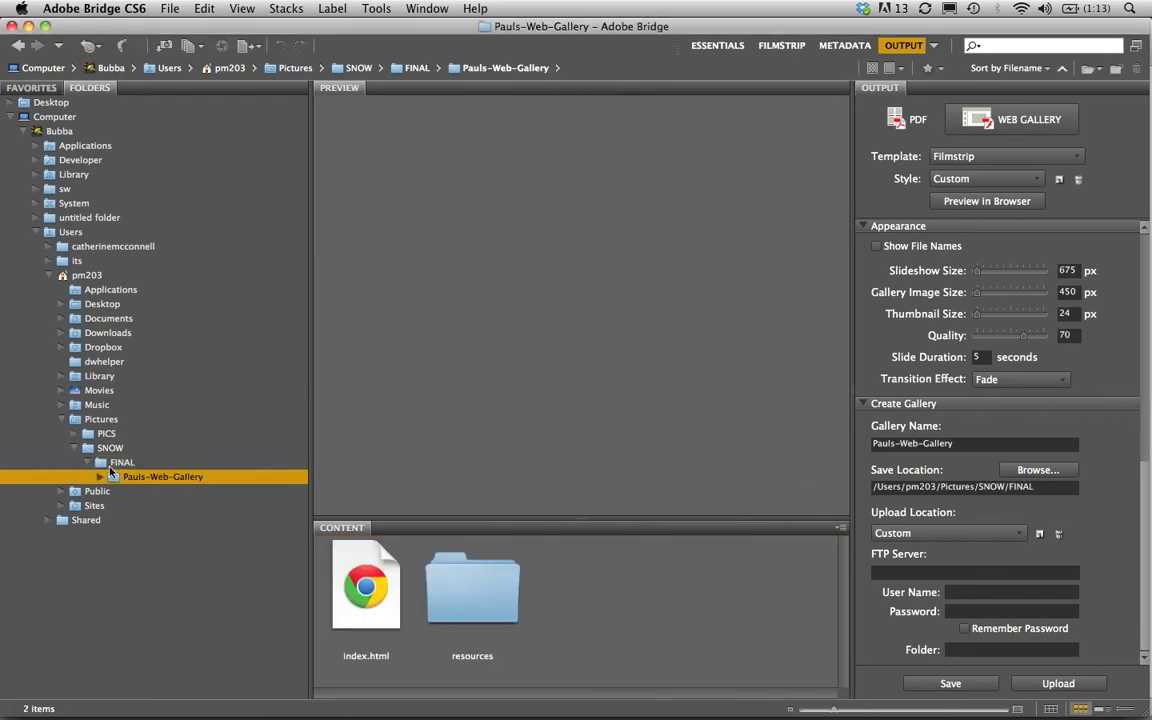
{"action": "left_click", "coordinate": [113, 464]}
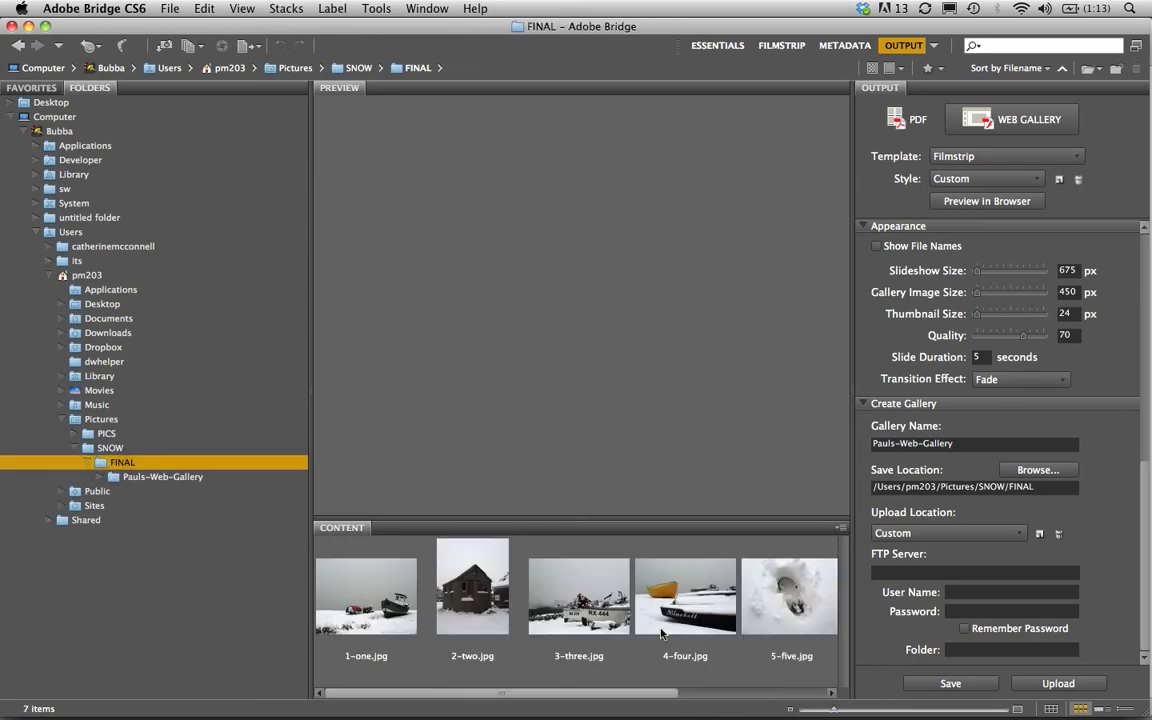
{"action": "left_click_drag", "start_coordinate": [563, 695], "coordinate": [842, 703]}
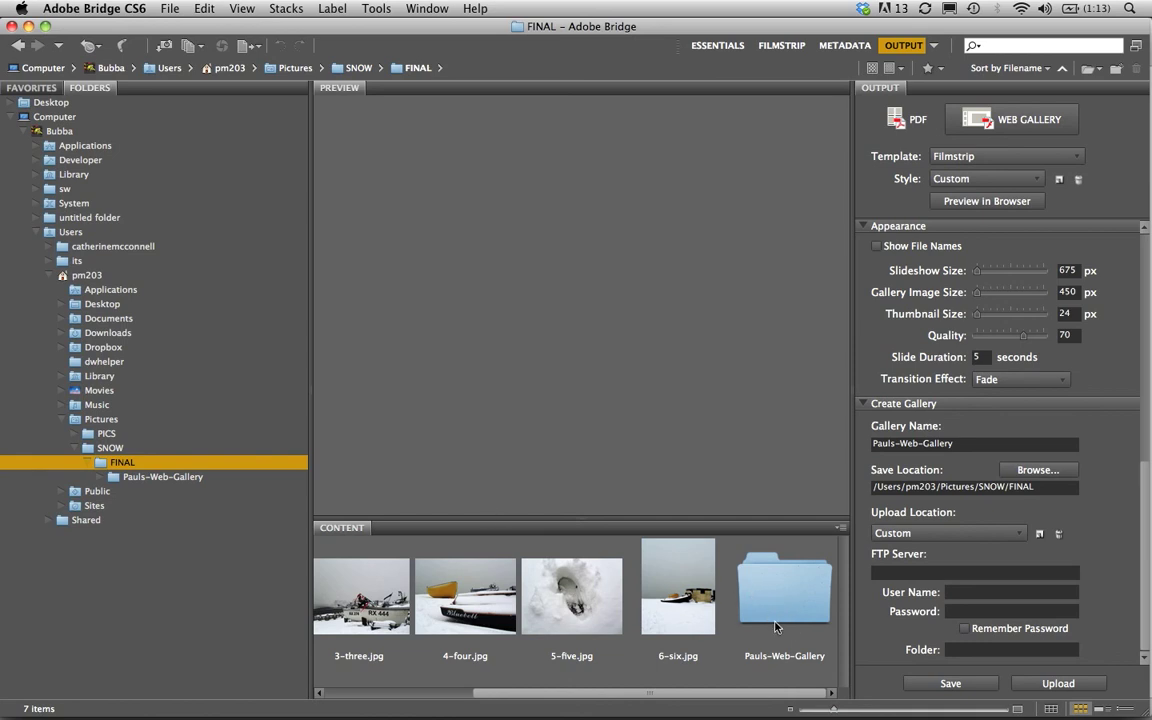
{"action": "double_click", "coordinate": [786, 587]}
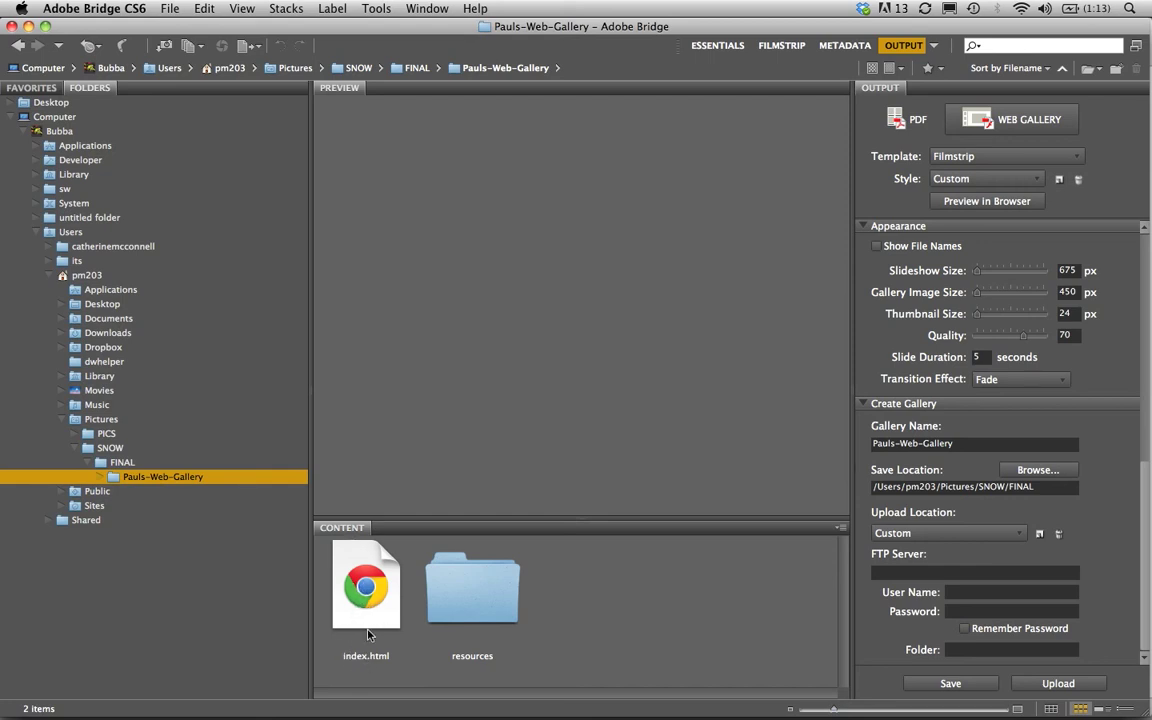
Open the gallery's index.html in Google Chrome and play the slideshow
{"action": "left_click", "coordinate": [367, 597]}
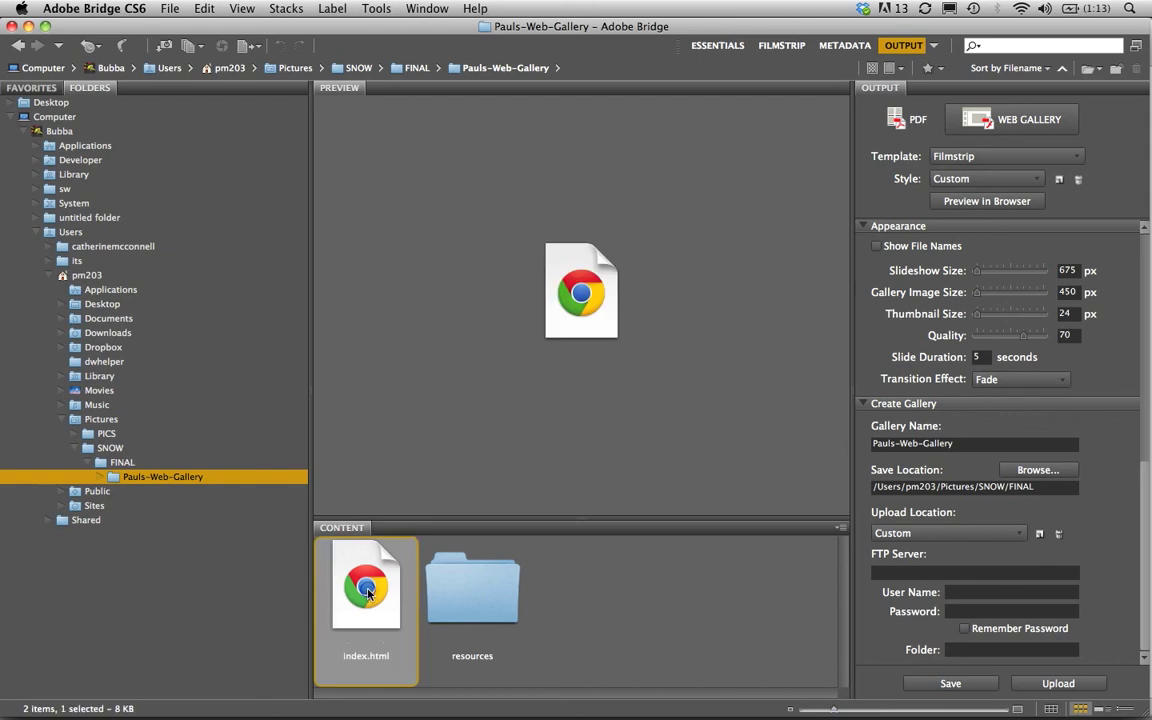
{"action": "right_click", "coordinate": [369, 593]}
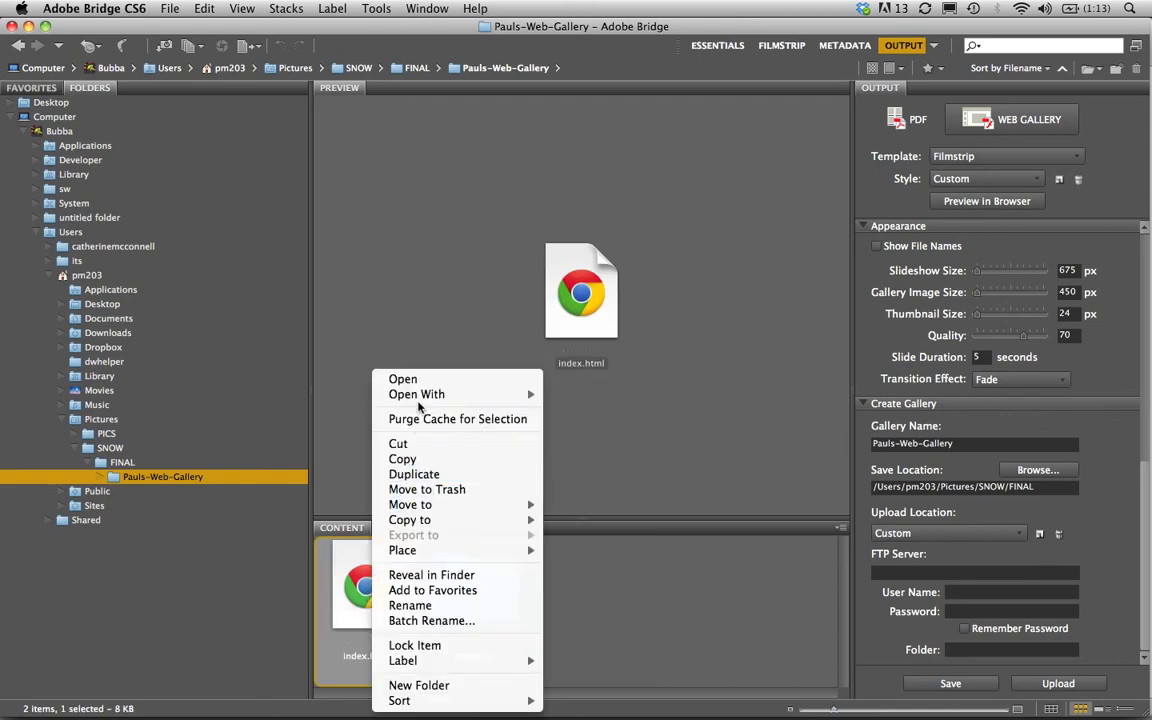
{"action": "mouse_move", "coordinate": [419, 402]}
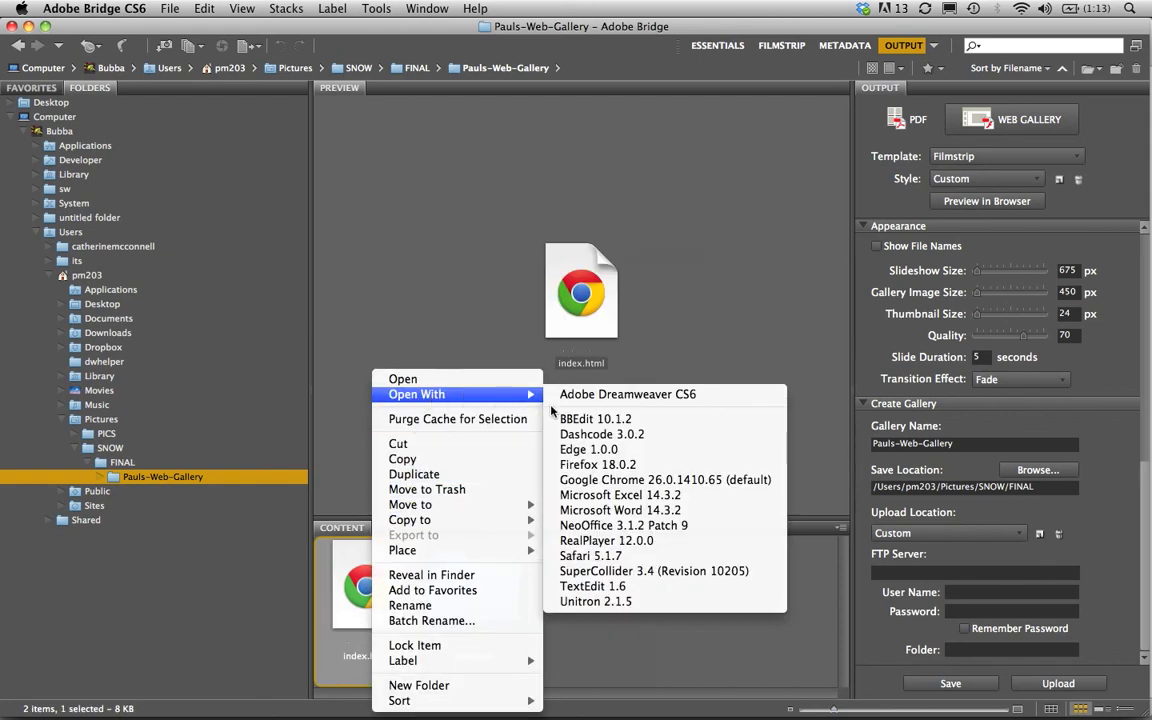
{"action": "left_click", "coordinate": [662, 484]}
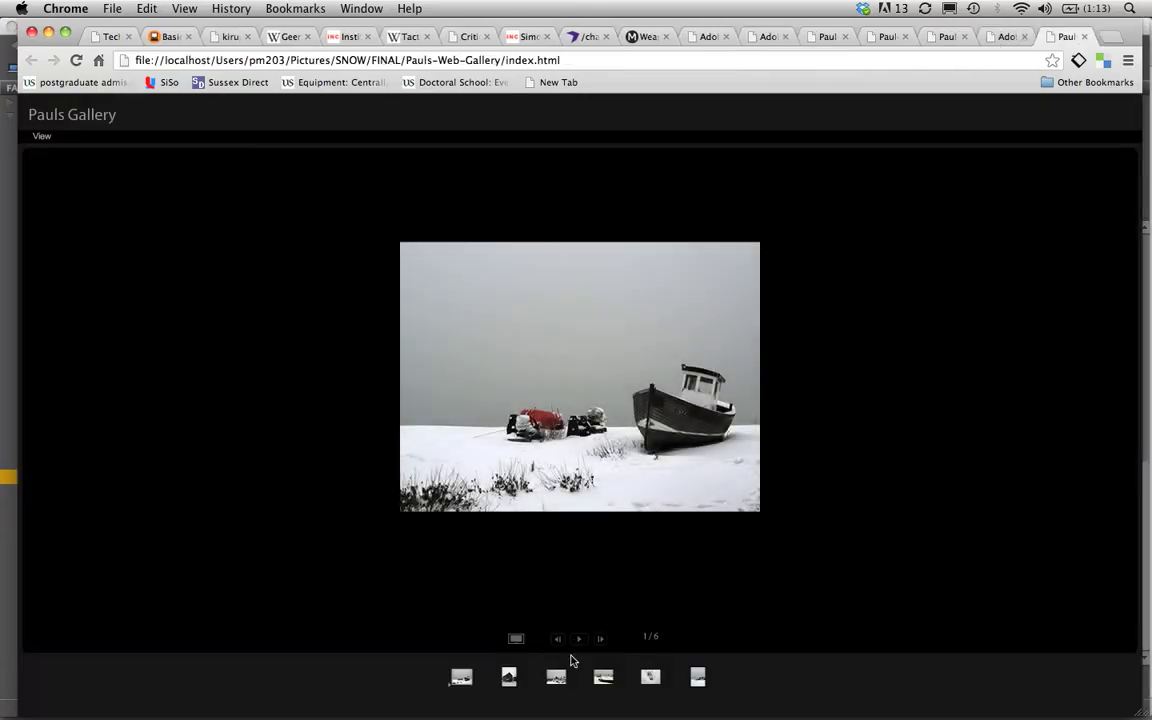
{"action": "left_click", "coordinate": [578, 639]}
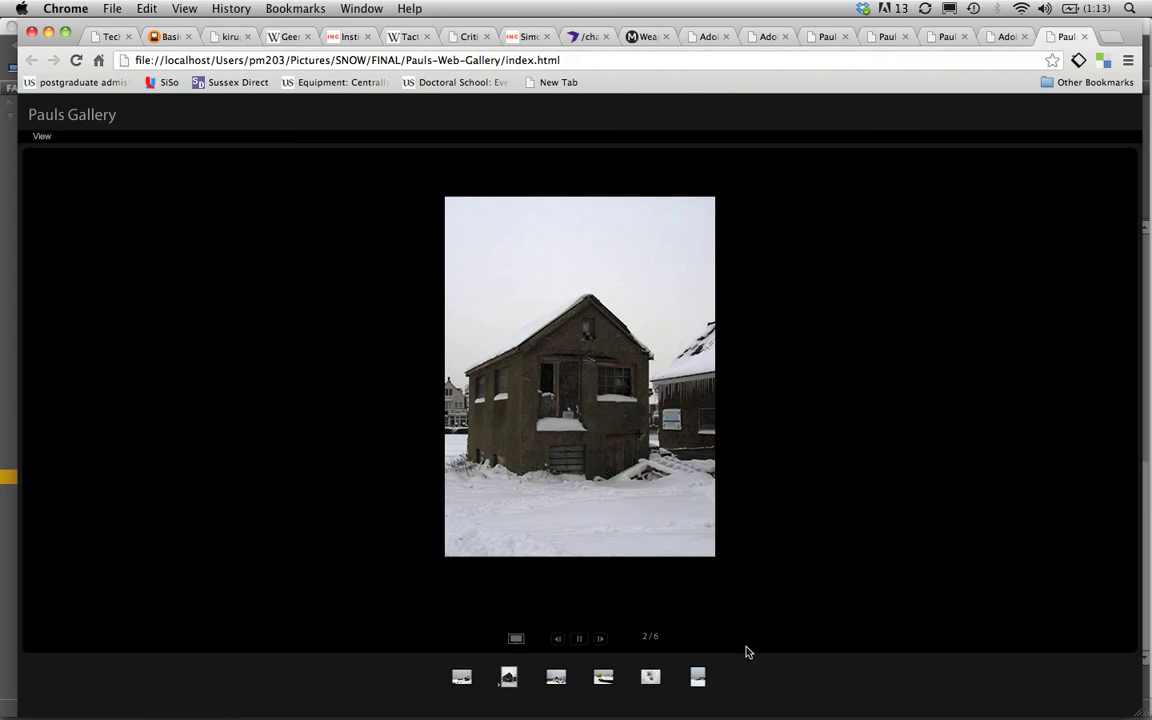
Return to Adobe Bridge, examine the gallery's resources folder, and go back to the FINAL folder
{"action": "key", "text": "super+Tab"}
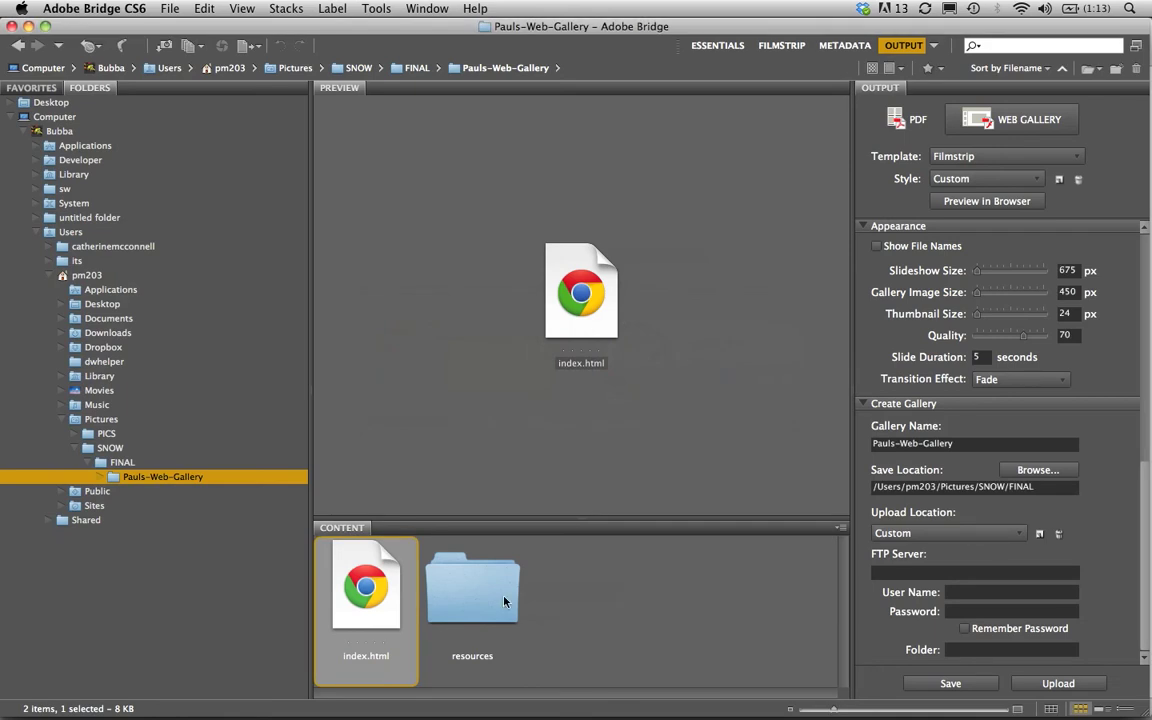
{"action": "double_click", "coordinate": [502, 600]}
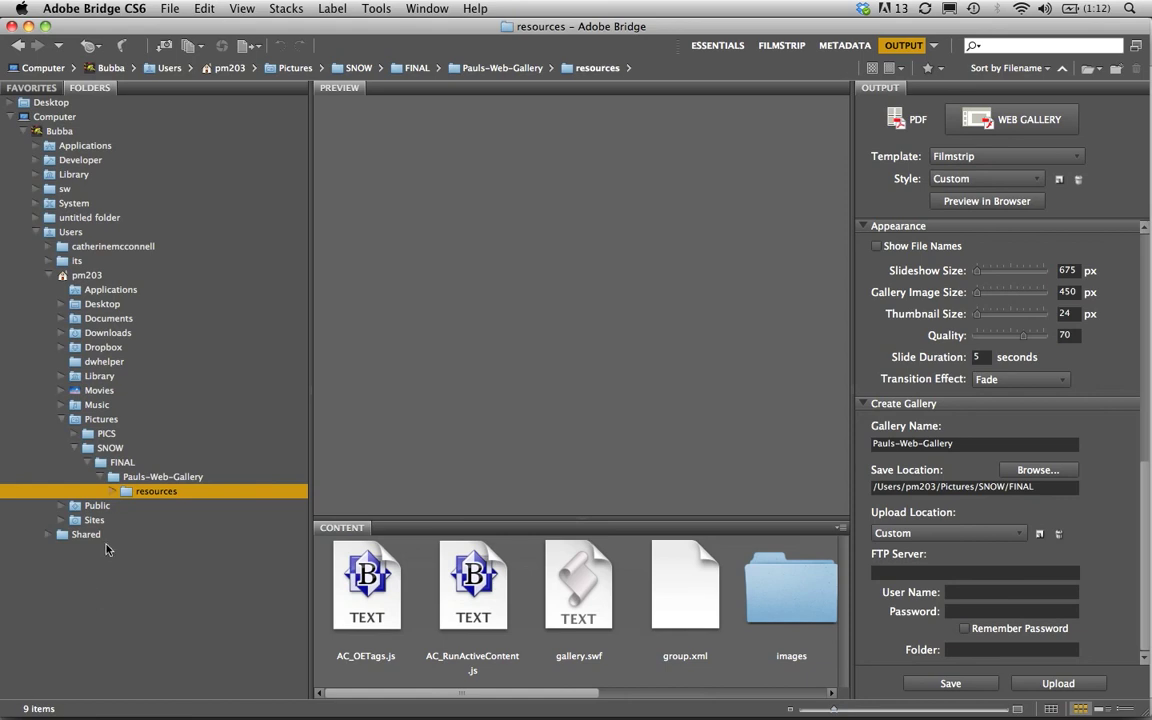
{"action": "left_click", "coordinate": [121, 462]}
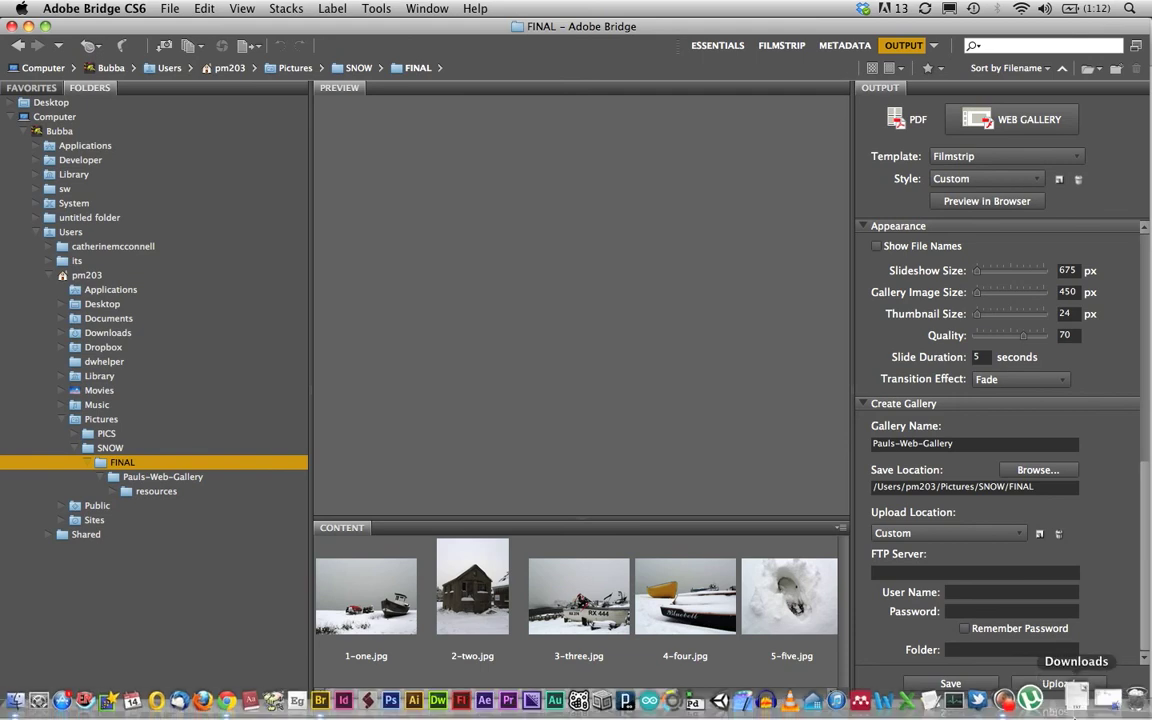
{"action": "left_click", "coordinate": [1017, 700]}
{"action": "right_click", "coordinate": [1024, 705]}
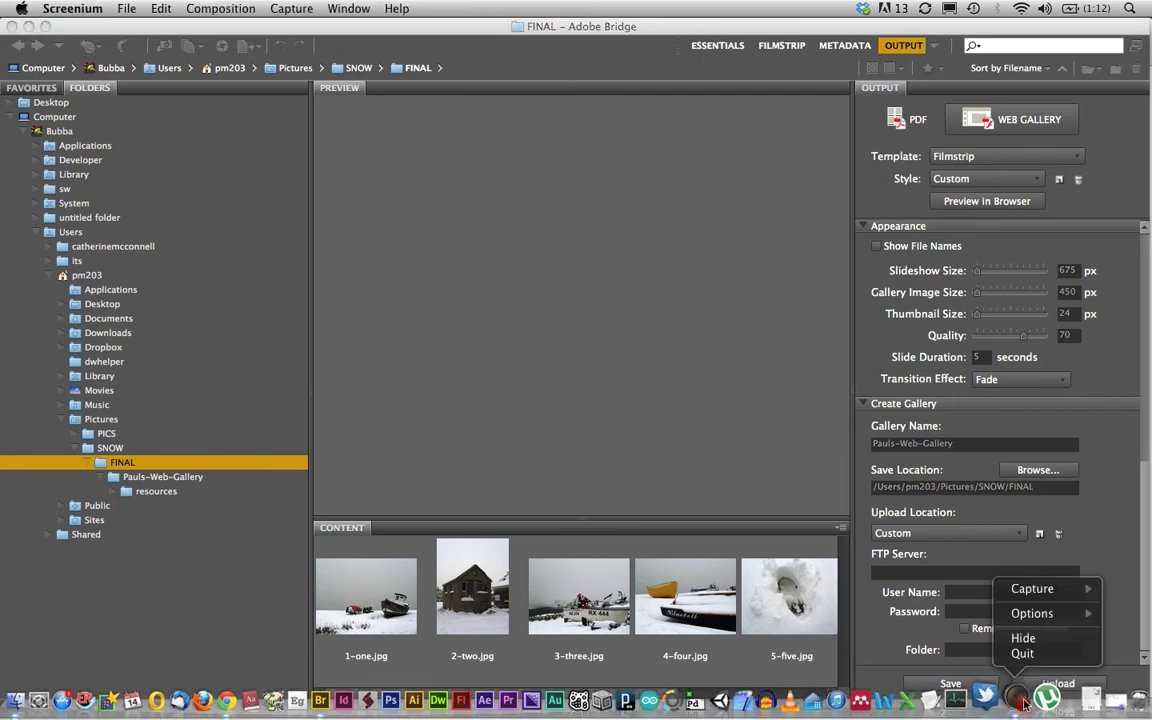
{"action": "mouse_move", "coordinate": [1030, 589]}
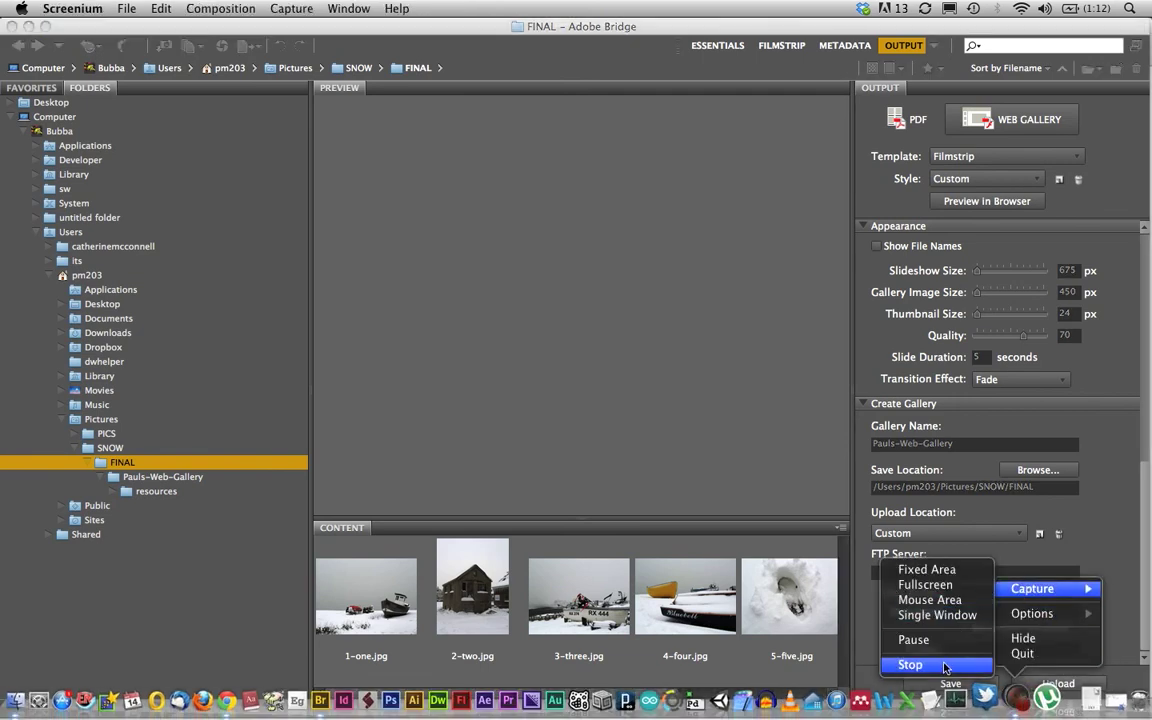